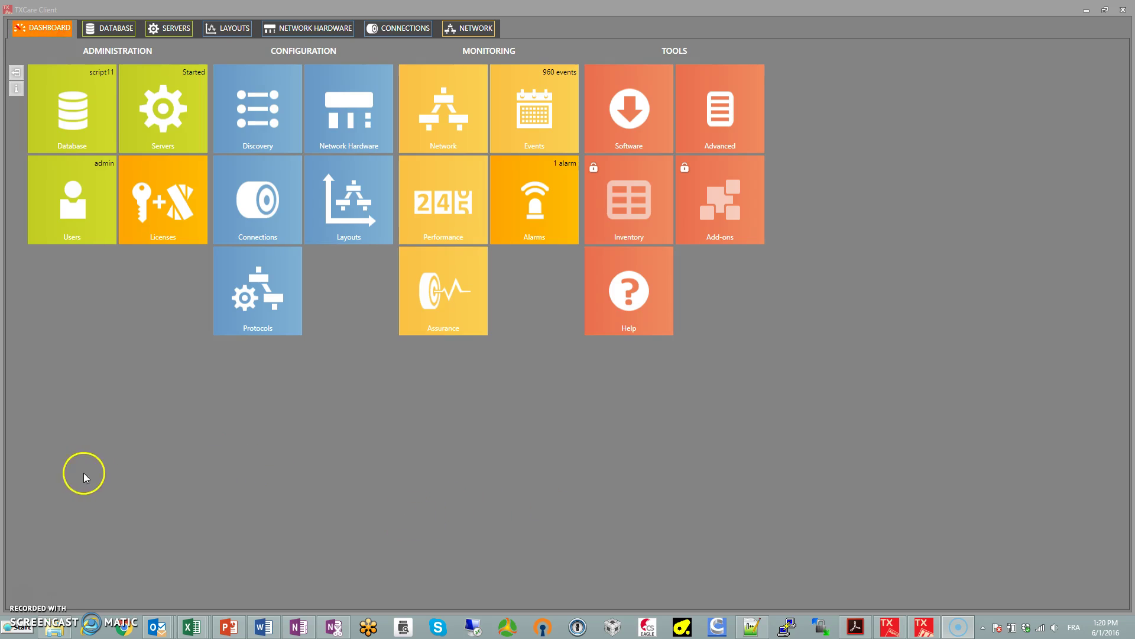
- Open Connections, sort links by name descending, and show the 2010–6050 Ethernet 1G link details
{"action": "left_click", "coordinate": [247, 211]}
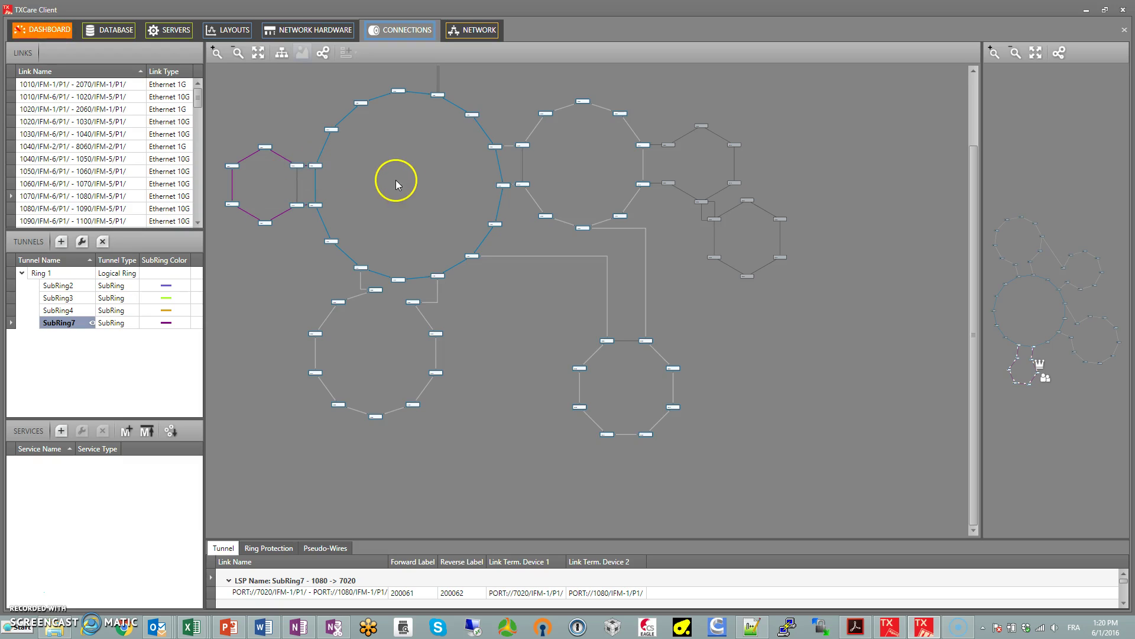
{"action": "left_click_drag", "start_coordinate": [396, 180], "coordinate": [469, 270]}
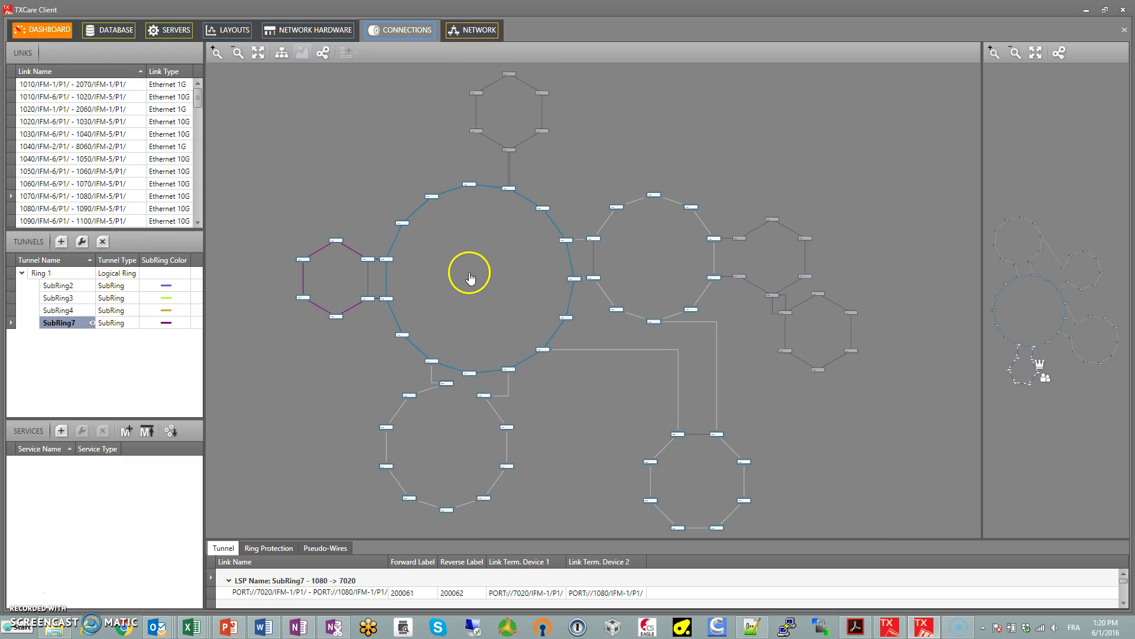
{"action": "left_click", "coordinate": [62, 73]}
{"action": "left_click", "coordinate": [65, 84]}
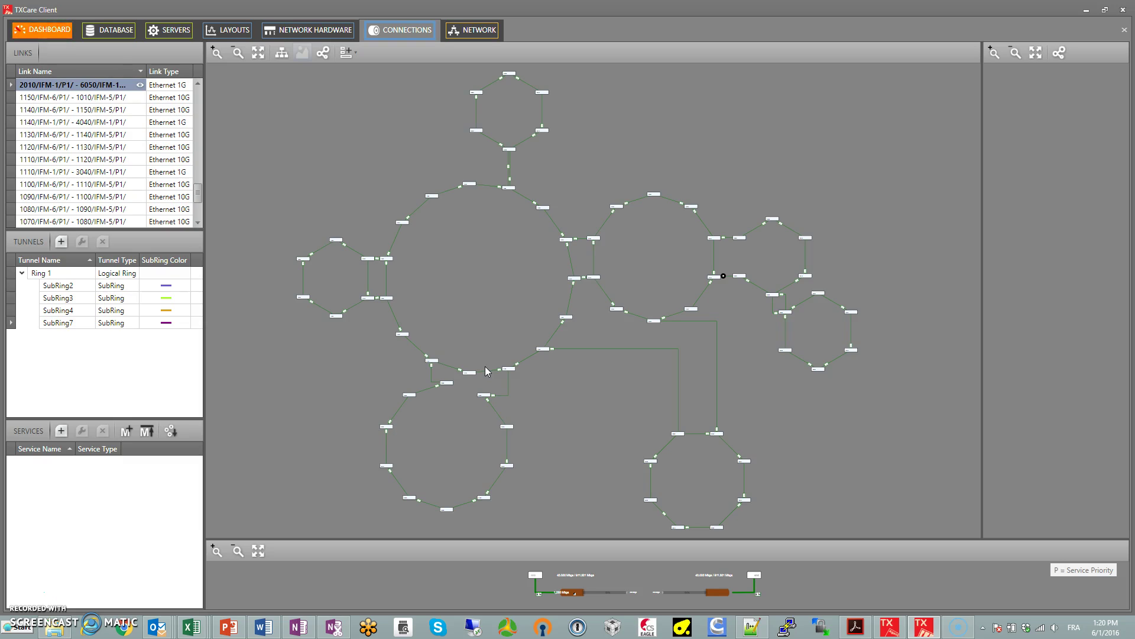
{"action": "left_click", "coordinate": [502, 256]}
{"action": "scroll", "coordinate": [494, 216], "scroll_direction": "up", "scroll_amount": 3}
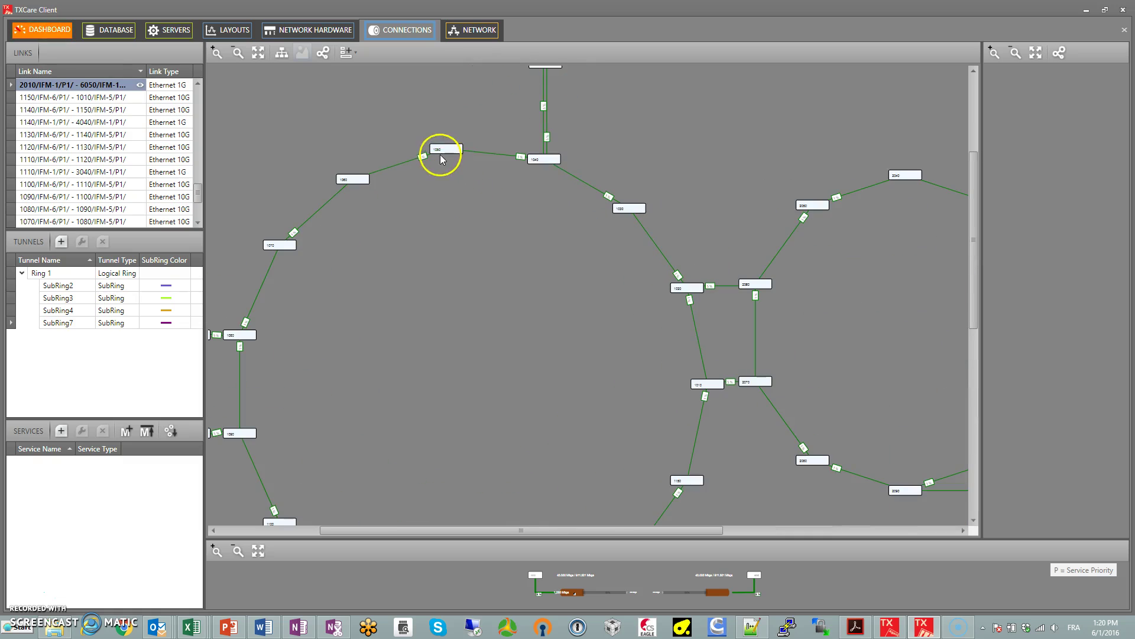
{"action": "scroll", "coordinate": [436, 156], "scroll_direction": "up", "scroll_amount": 2}
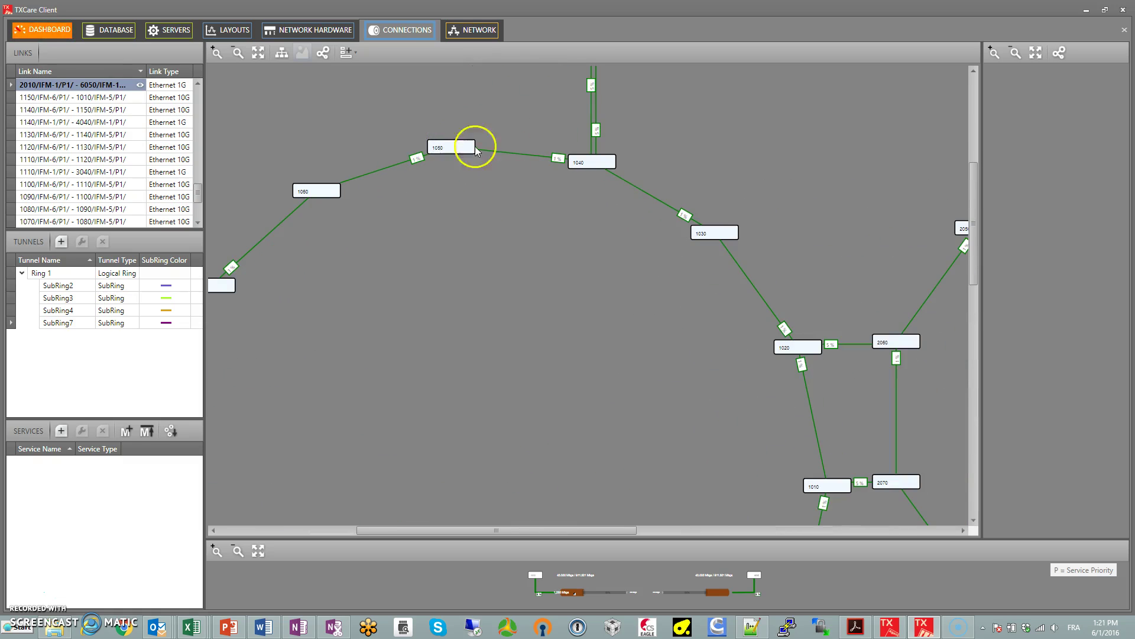
{"action": "scroll", "coordinate": [527, 258], "scroll_direction": "down", "scroll_amount": 3}
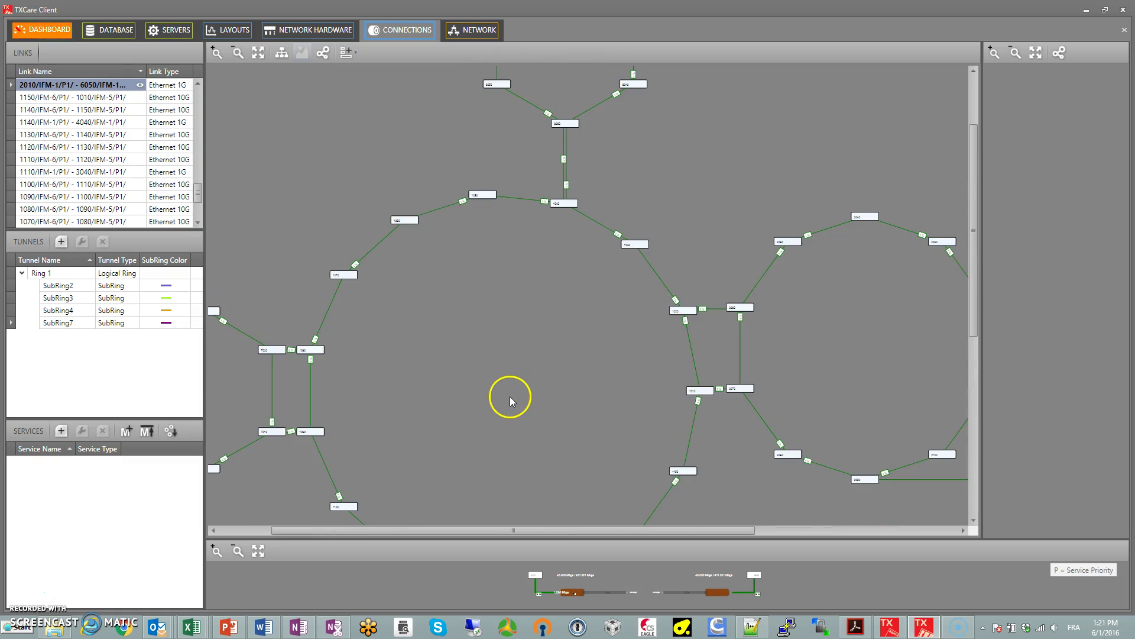
{"action": "scroll", "coordinate": [510, 396], "scroll_direction": "down", "scroll_amount": 3}
{"action": "scroll", "coordinate": [519, 352], "scroll_direction": "up", "scroll_amount": 2}
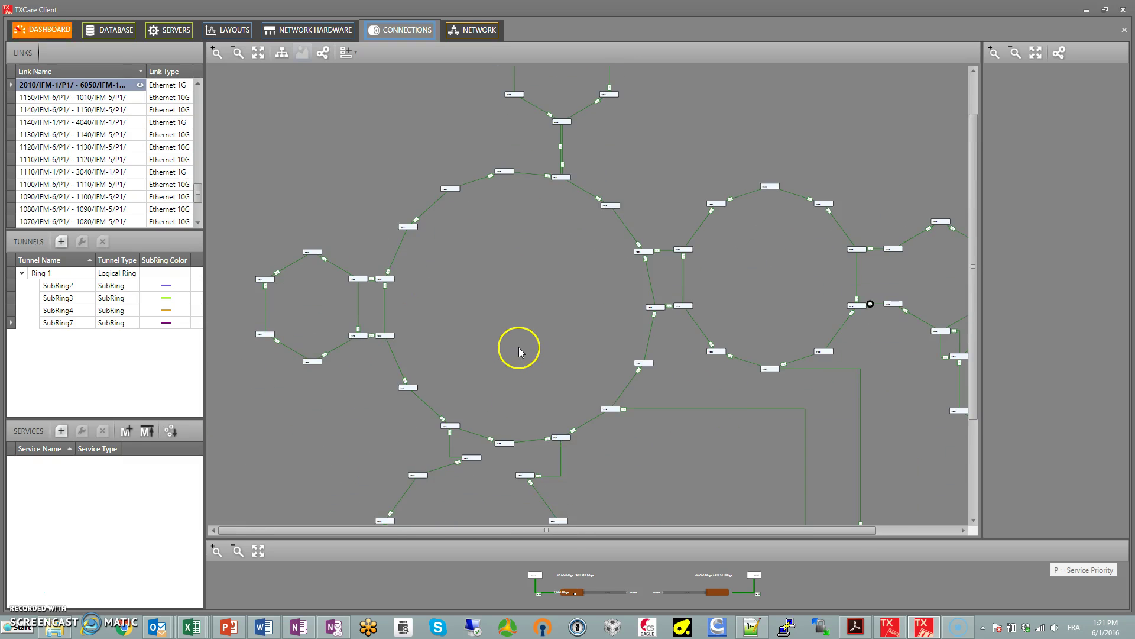
{"action": "scroll", "coordinate": [519, 350], "scroll_direction": "down", "scroll_amount": 2}
{"action": "scroll", "coordinate": [695, 287], "scroll_direction": "up", "scroll_amount": 3}
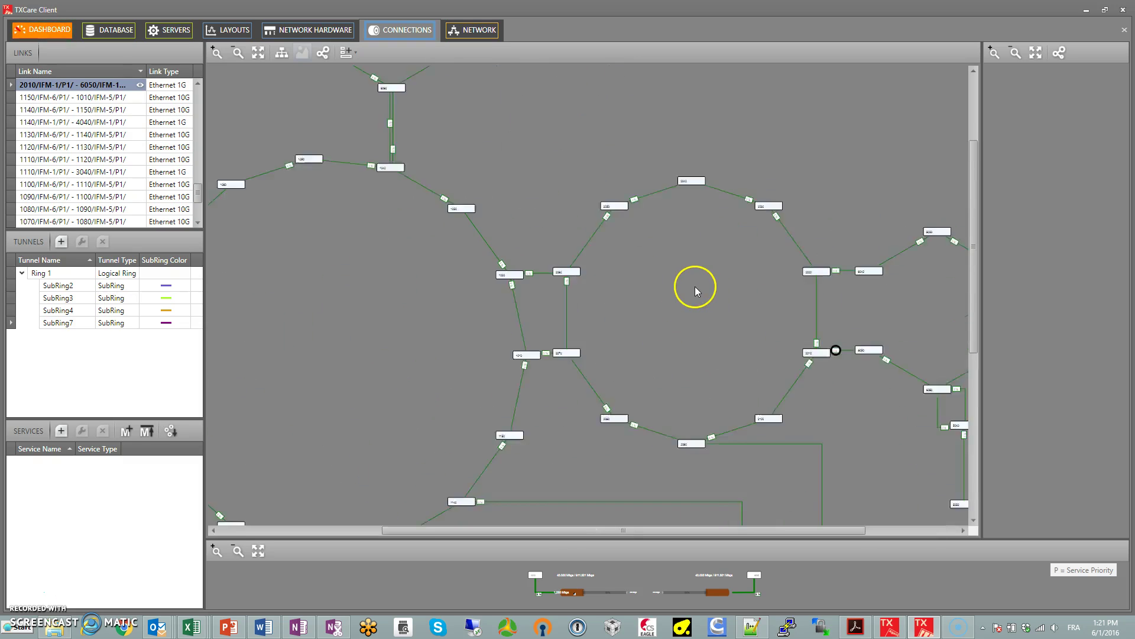
{"action": "scroll", "coordinate": [694, 286], "scroll_direction": "up", "scroll_amount": 1}
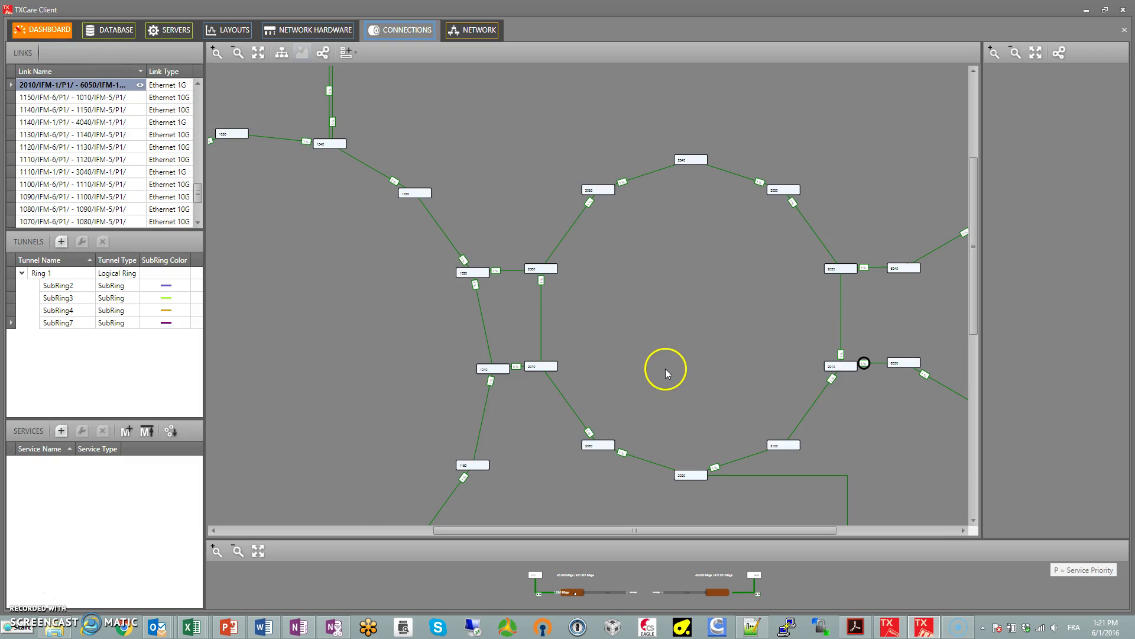
{"action": "scroll", "coordinate": [665, 368], "scroll_direction": "down", "scroll_amount": 3}
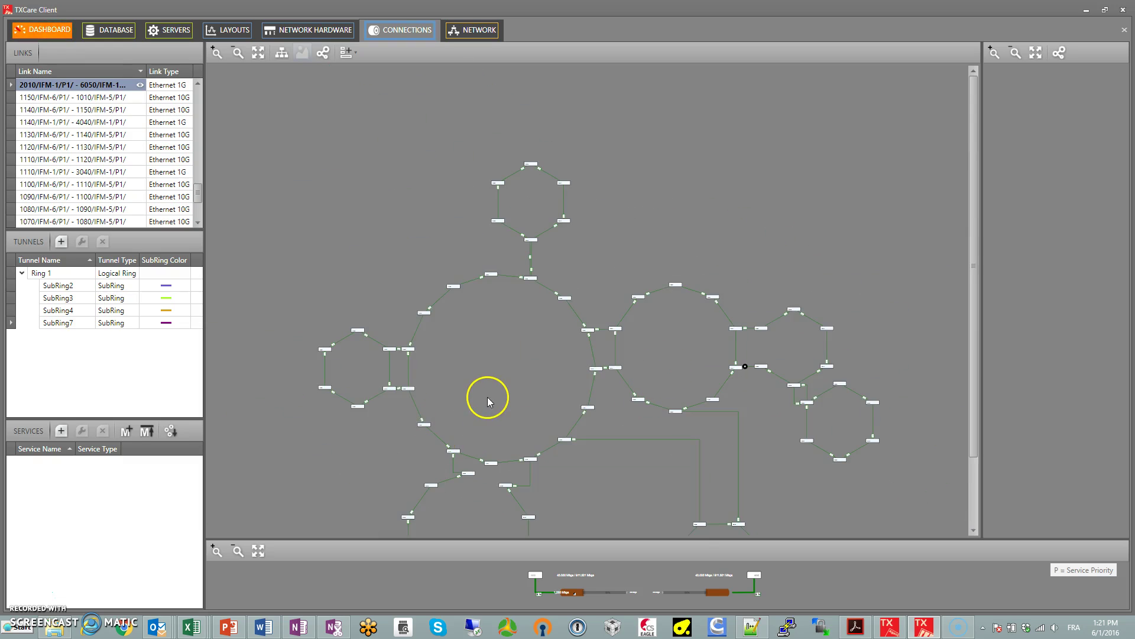
{"action": "left_click_drag", "start_coordinate": [488, 401], "coordinate": [479, 295]}
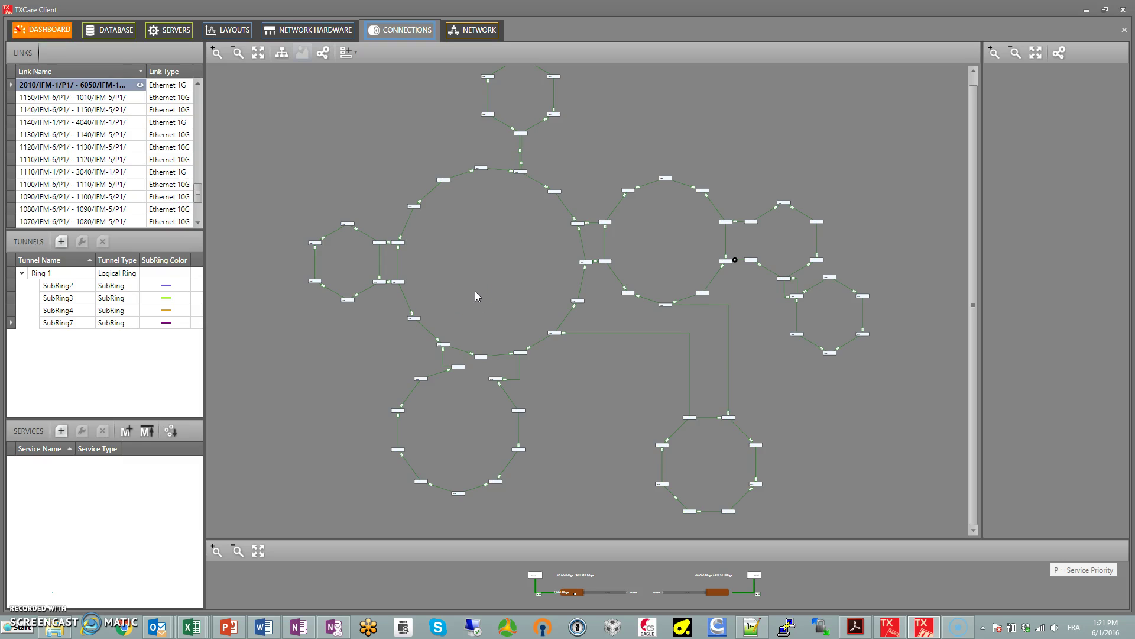
- Zoom in and out on the Connections topology to view all the interconnected rings
{"action": "left_click", "coordinate": [428, 272]}
{"action": "scroll", "coordinate": [710, 465], "scroll_direction": "up", "scroll_amount": 2}
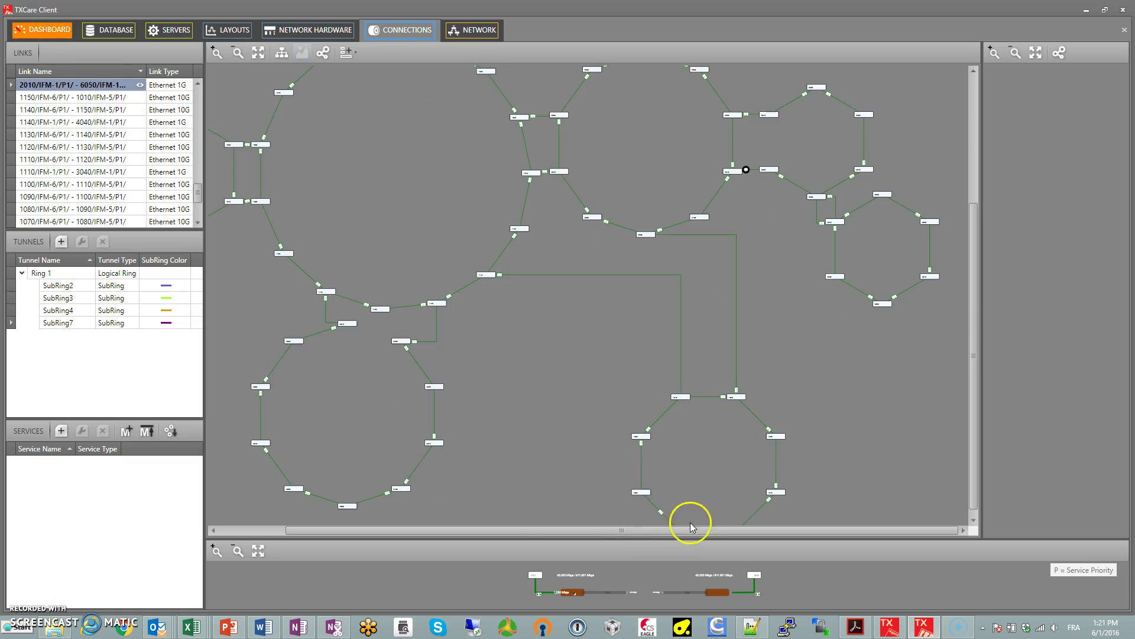
{"action": "scroll", "coordinate": [697, 478], "scroll_direction": "up", "scroll_amount": 4}
{"action": "scroll", "coordinate": [661, 405], "scroll_direction": "down", "scroll_amount": 6}
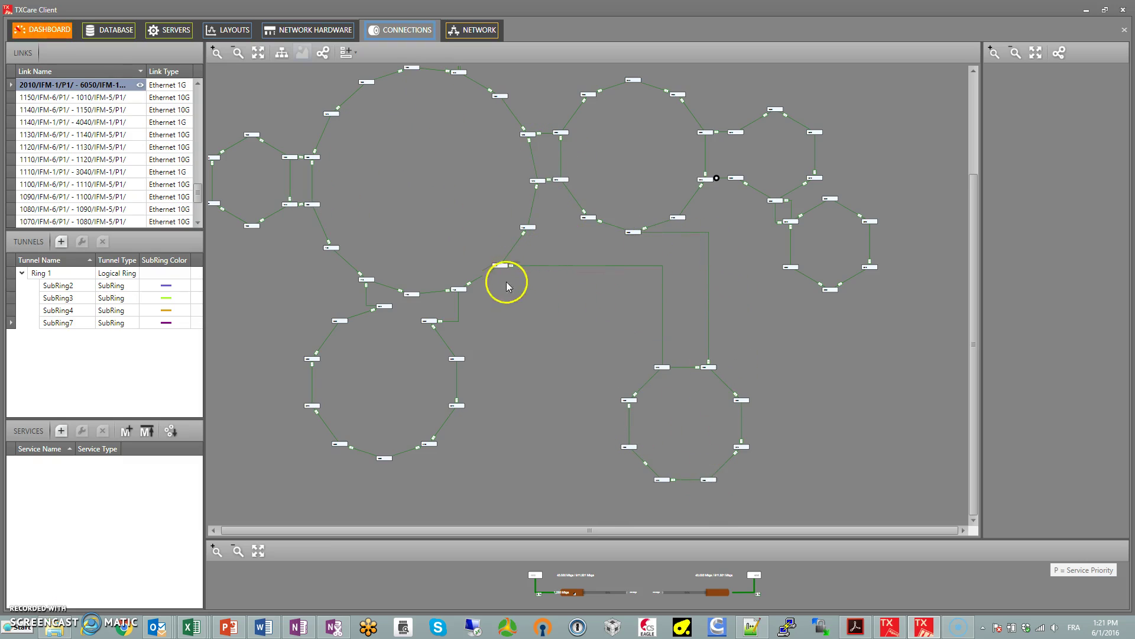
{"action": "scroll", "coordinate": [504, 267], "scroll_direction": "up", "scroll_amount": 3}
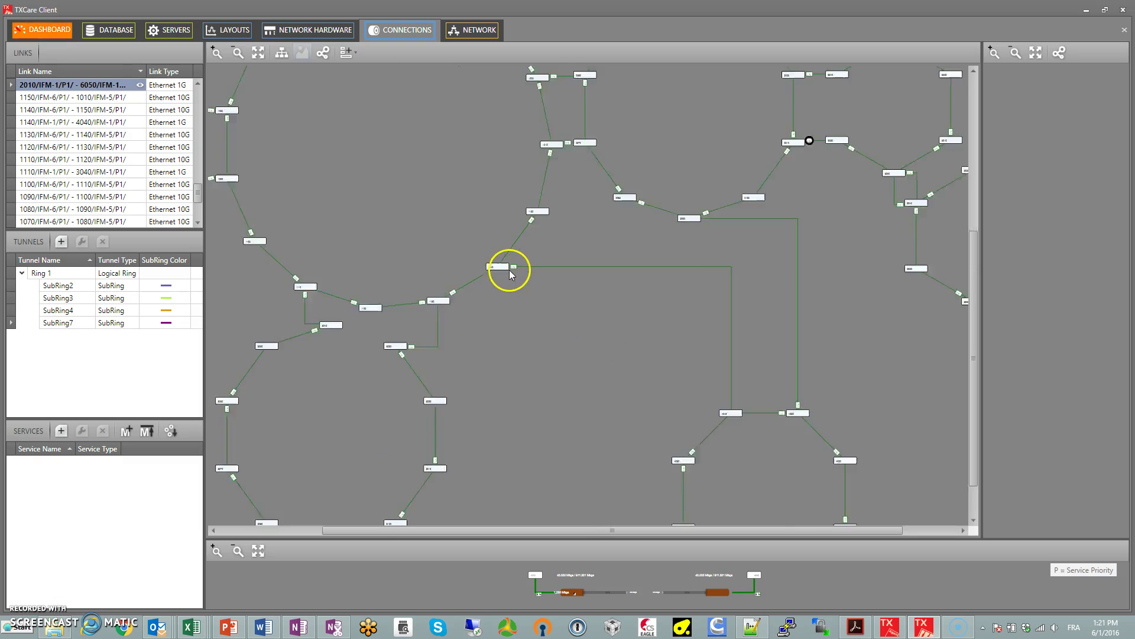
{"action": "scroll", "coordinate": [490, 268], "scroll_direction": "down", "scroll_amount": 3}
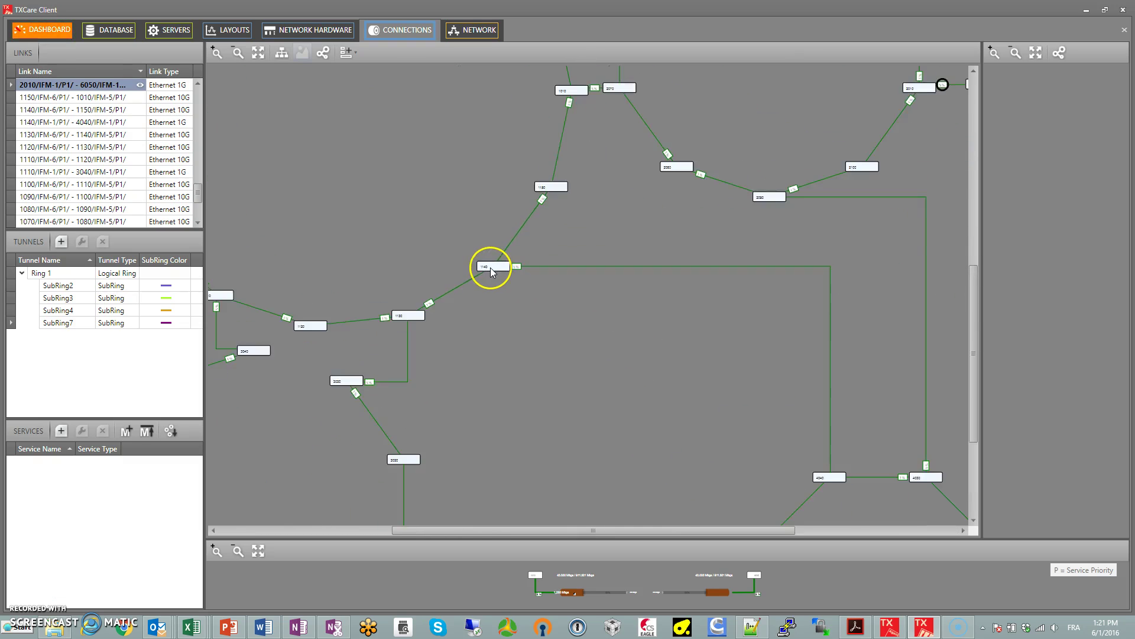
{"action": "scroll", "coordinate": [702, 369], "scroll_direction": "up", "scroll_amount": 3}
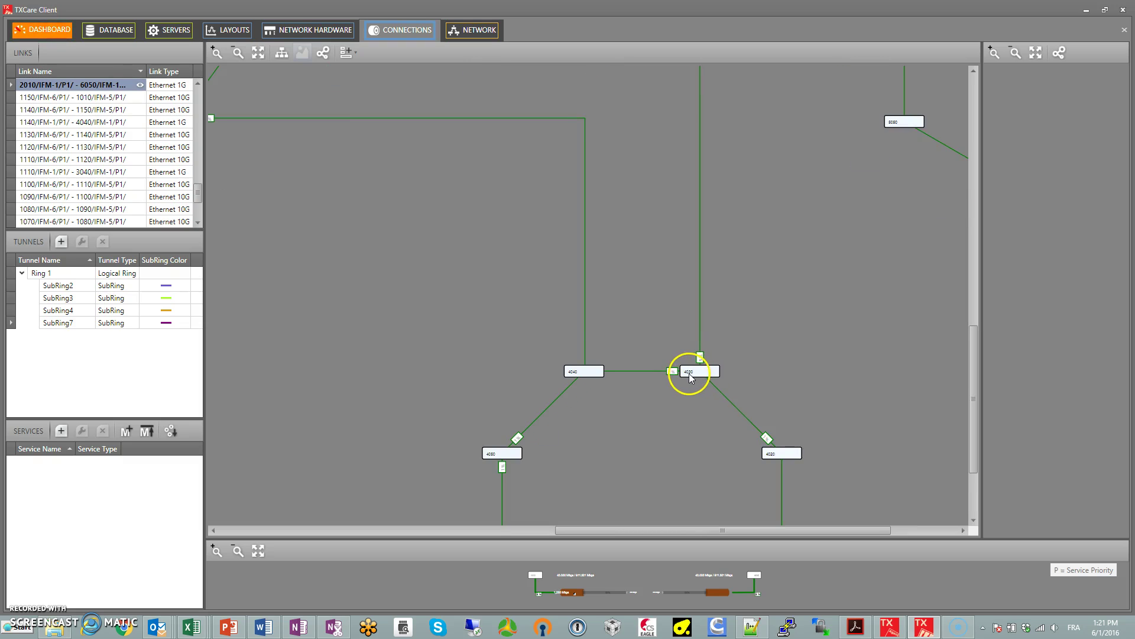
{"action": "scroll", "coordinate": [689, 373], "scroll_direction": "down", "scroll_amount": 3}
{"action": "scroll", "coordinate": [608, 204], "scroll_direction": "up", "scroll_amount": 3}
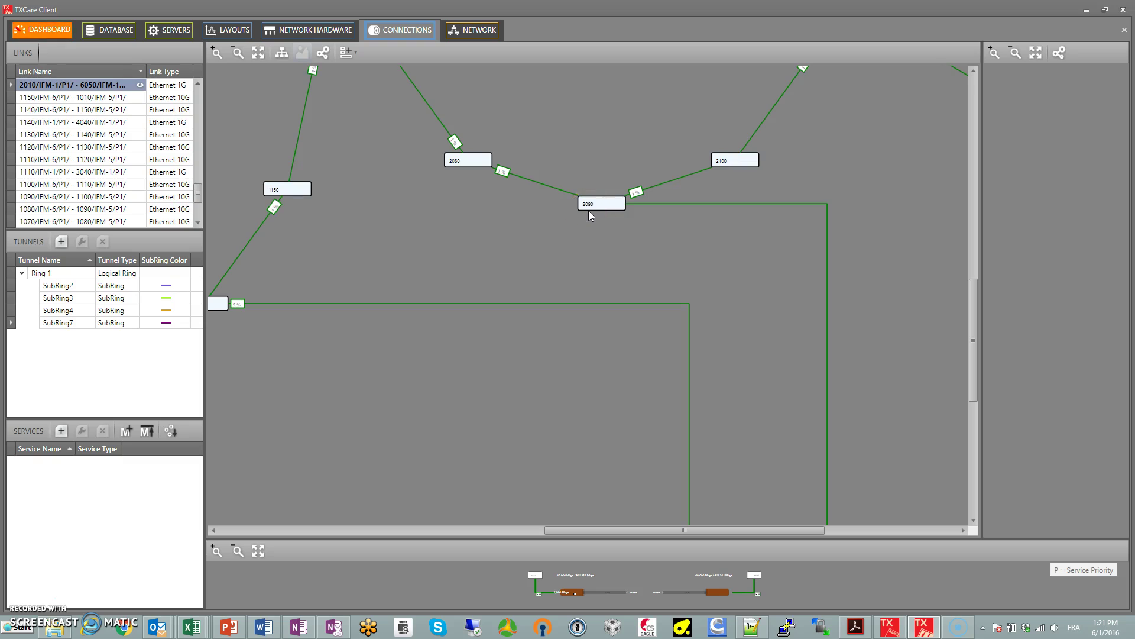
{"action": "scroll", "coordinate": [588, 211], "scroll_direction": "down", "scroll_amount": 2}
{"action": "scroll", "coordinate": [602, 141], "scroll_direction": "down", "scroll_amount": 2}
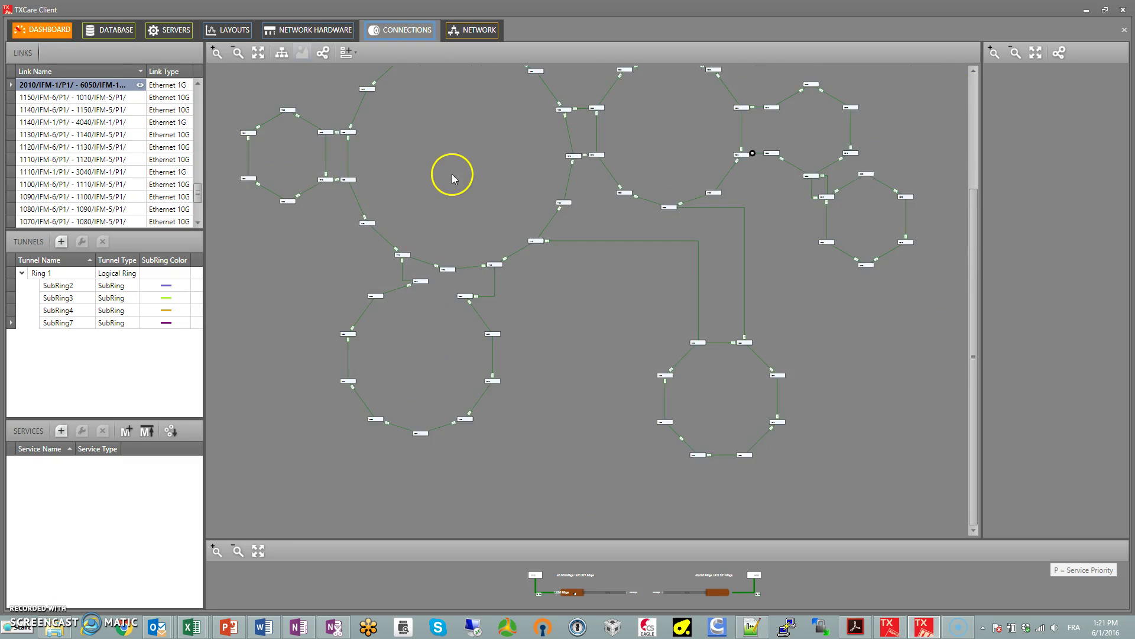
{"action": "scroll", "coordinate": [452, 171], "scroll_direction": "down", "scroll_amount": 2}
{"action": "scroll", "coordinate": [470, 225], "scroll_direction": "down", "scroll_amount": 1}
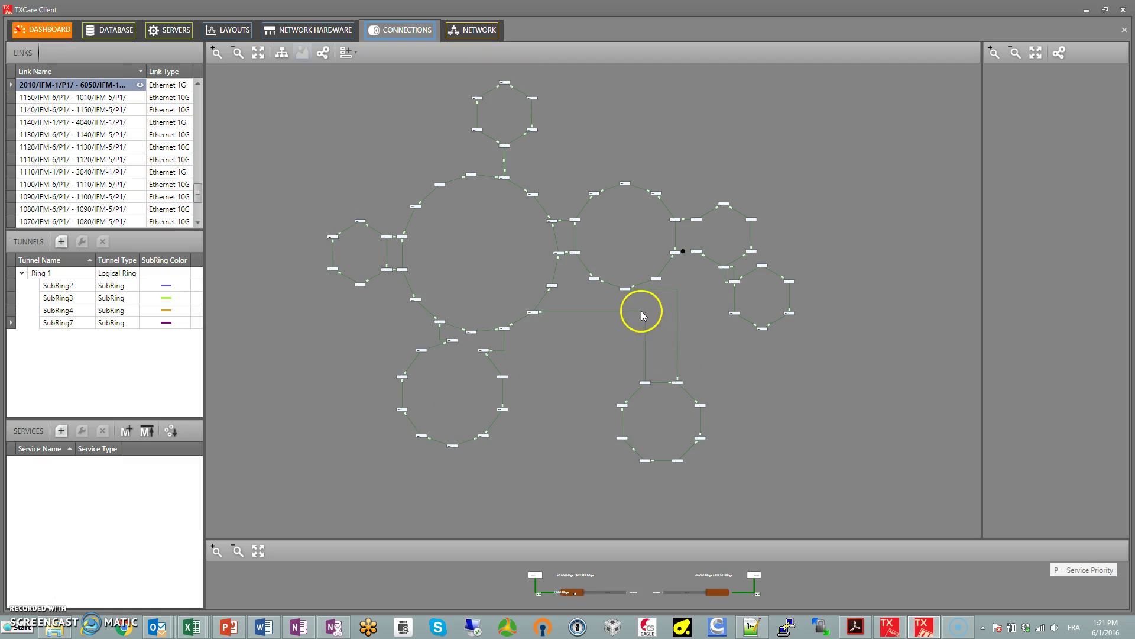
- Show the Ring 1 tunnel's subrings, then highlight only SubRing2 on the diagram
{"action": "left_click", "coordinate": [78, 275]}
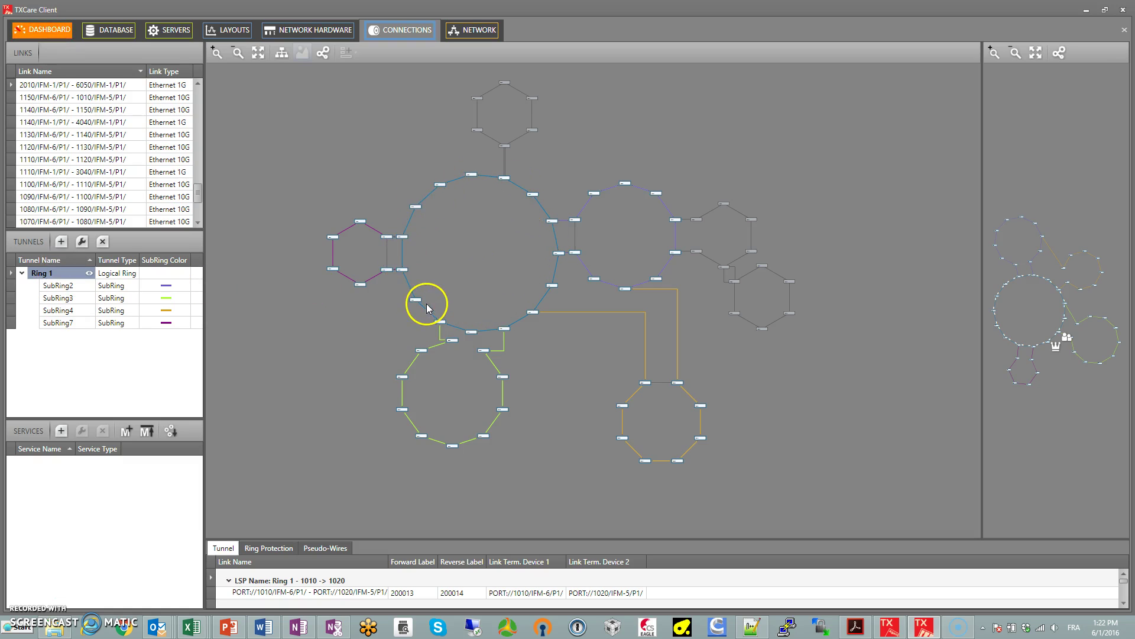
{"action": "scroll", "coordinate": [426, 303], "scroll_direction": "up", "scroll_amount": 3}
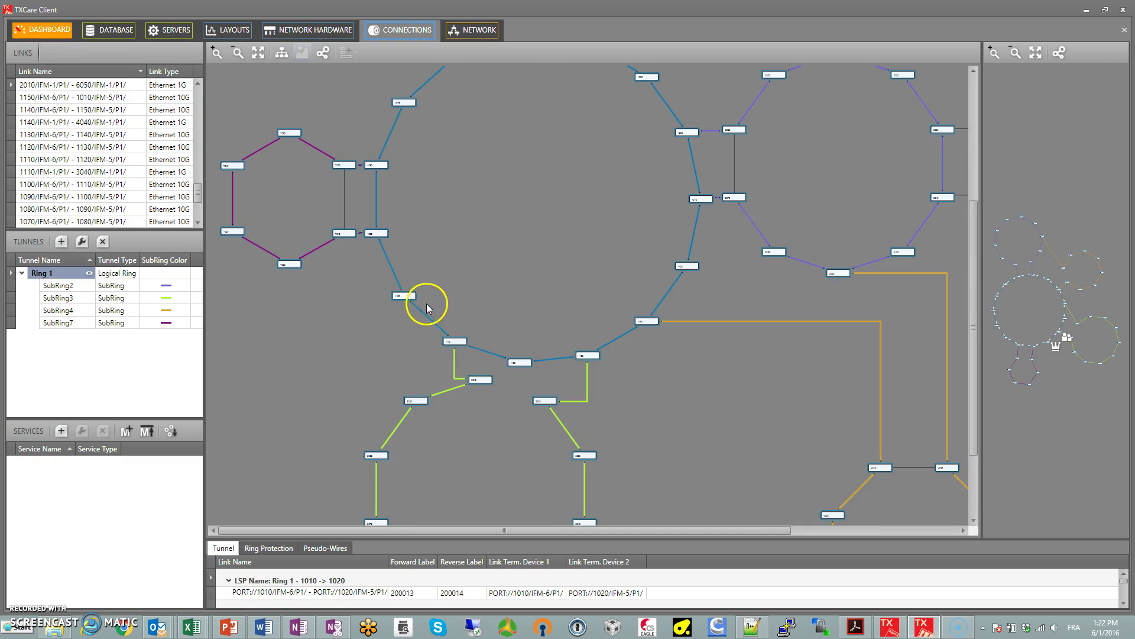
{"action": "left_click", "coordinate": [45, 286]}
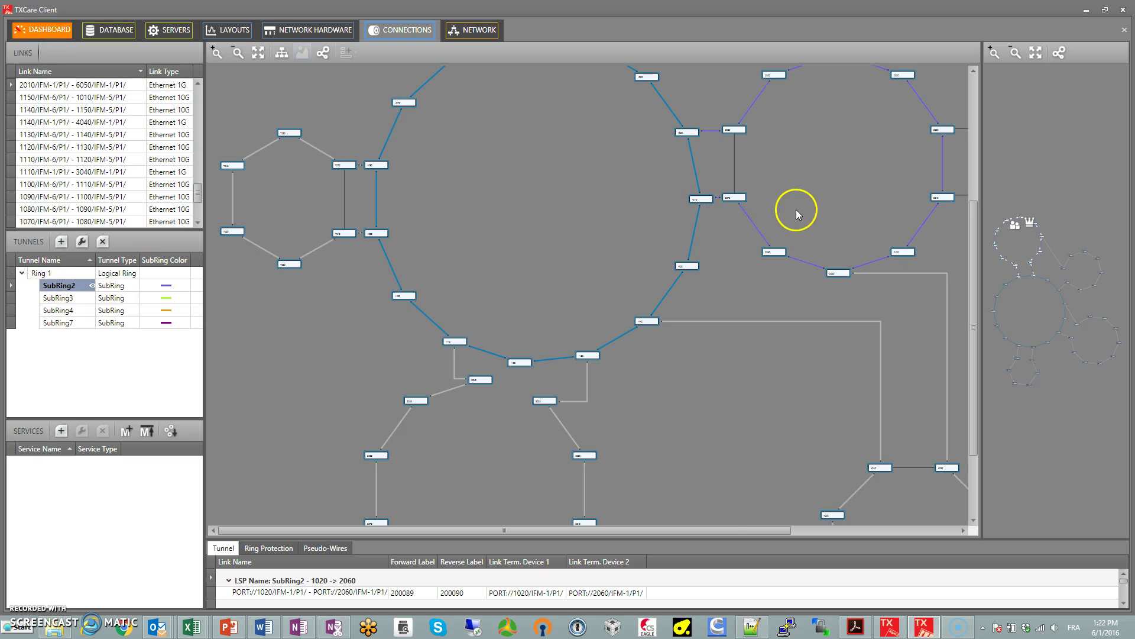
- Highlight SubRing3 and centre its green ring from 1110 to 3040 on the map
{"action": "scroll", "coordinate": [796, 209], "scroll_direction": "up", "scroll_amount": 4}
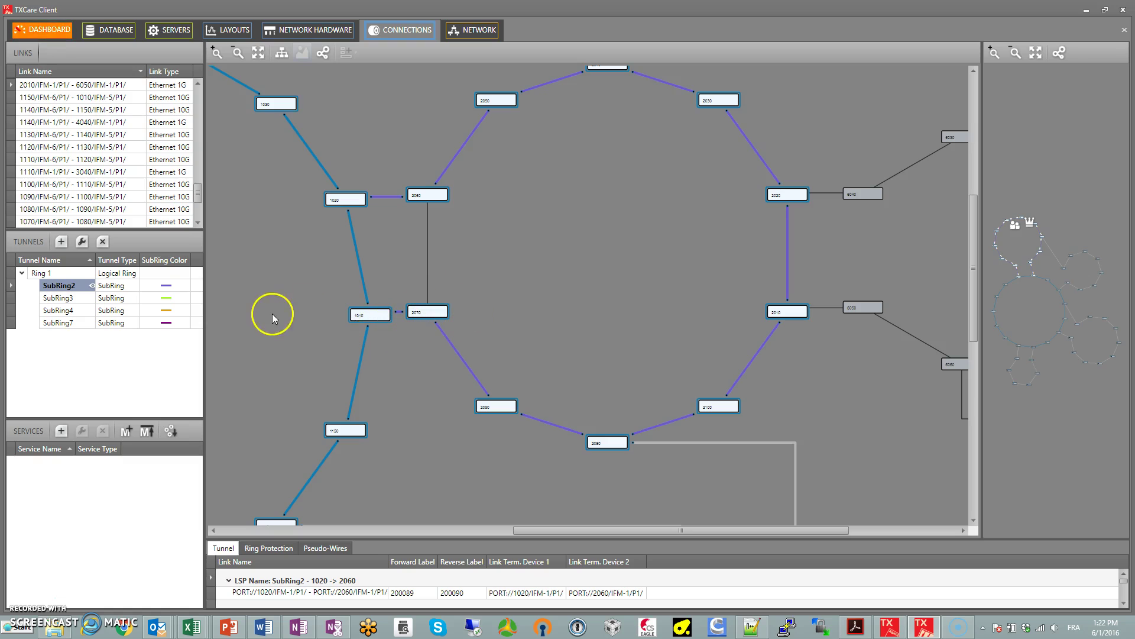
{"action": "left_click", "coordinate": [58, 299]}
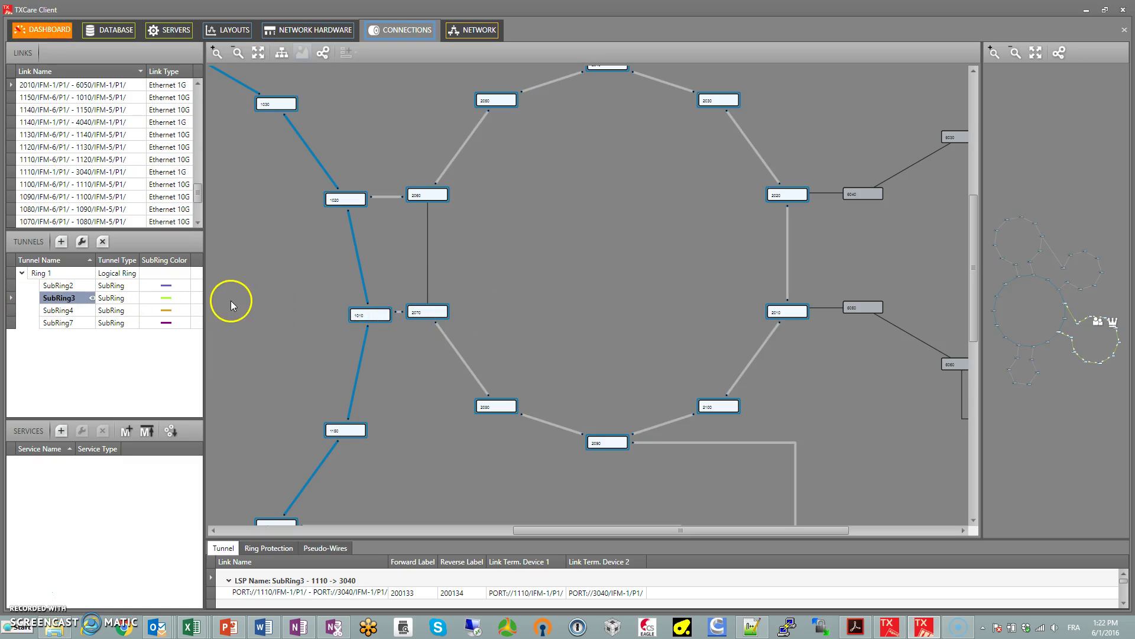
{"action": "scroll", "coordinate": [275, 341], "scroll_direction": "down", "scroll_amount": 3}
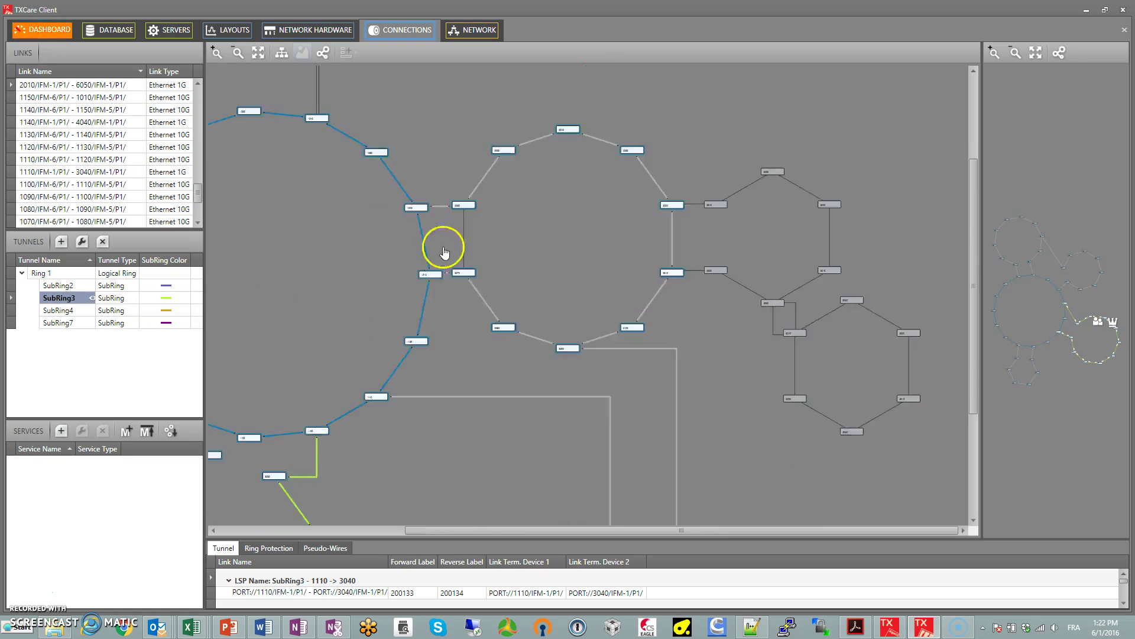
{"action": "left_click_drag", "start_coordinate": [445, 253], "coordinate": [560, 152]}
{"action": "left_click_drag", "start_coordinate": [392, 410], "coordinate": [443, 317]}
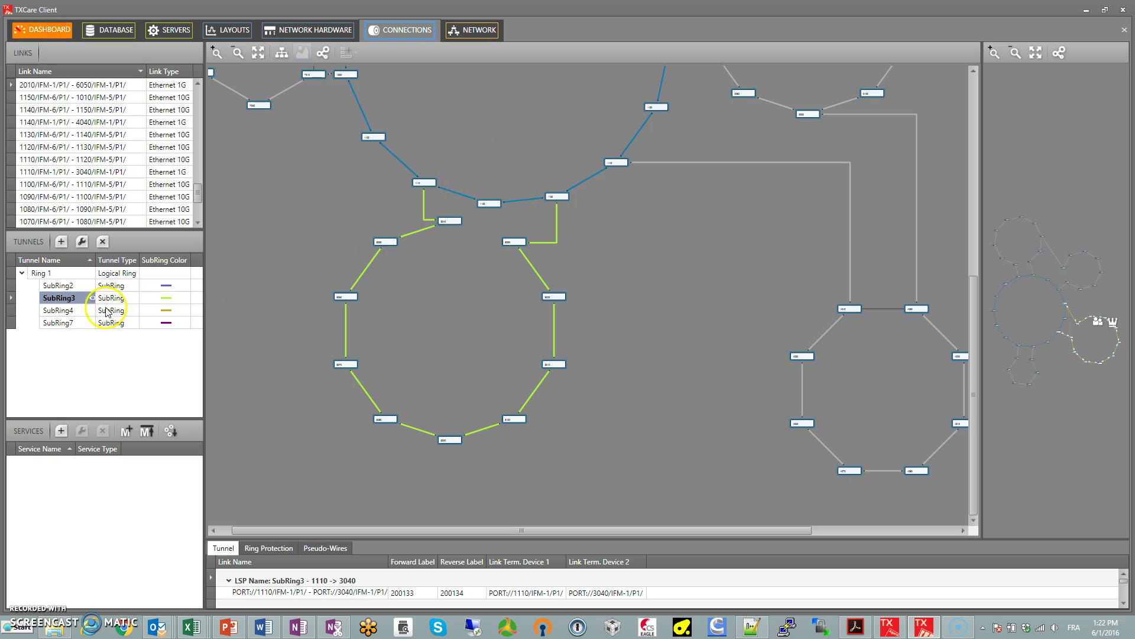
- Show the SubRing4 tunnel route, then the SubRing7 route from 1080 to 7020
{"action": "left_click", "coordinate": [59, 309]}
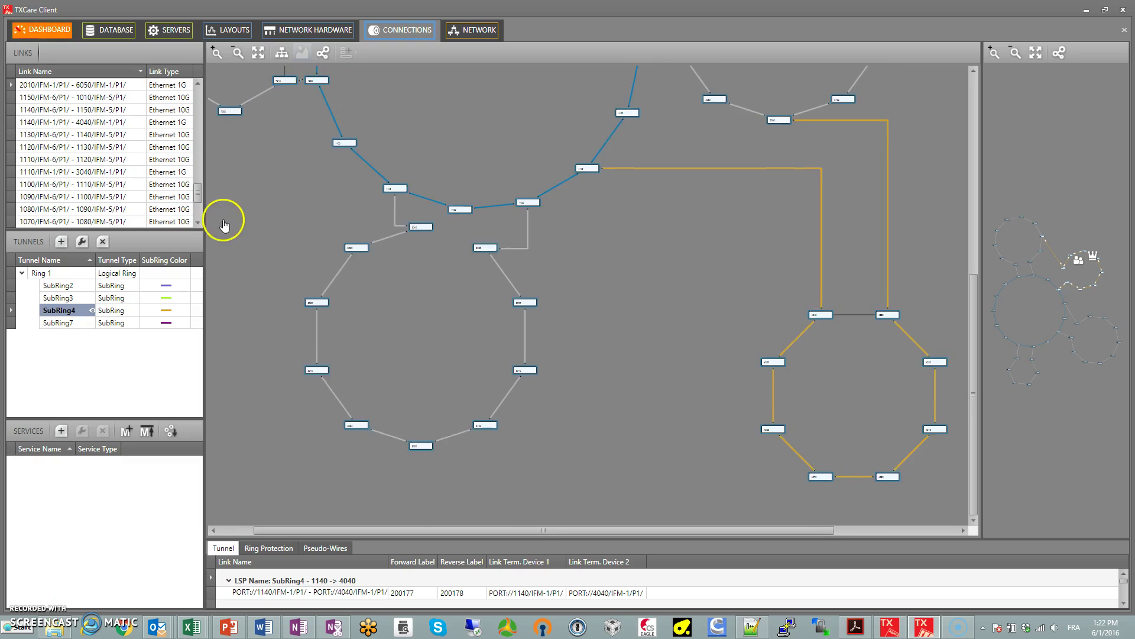
{"action": "scroll", "coordinate": [689, 286], "scroll_direction": "down", "scroll_amount": 3}
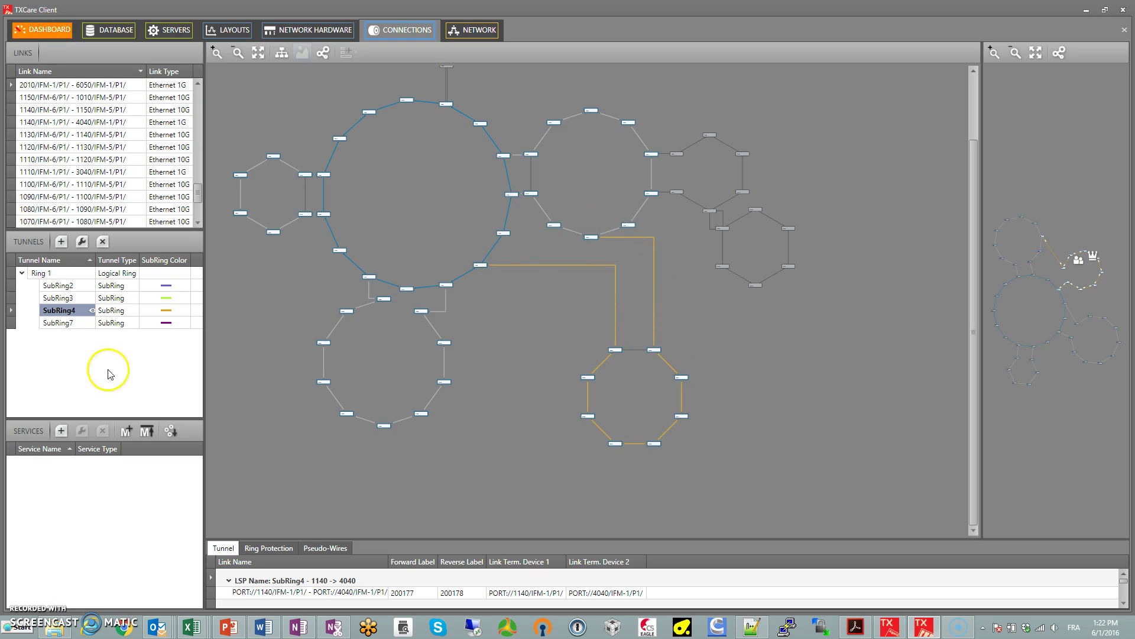
{"action": "left_click", "coordinate": [75, 322]}
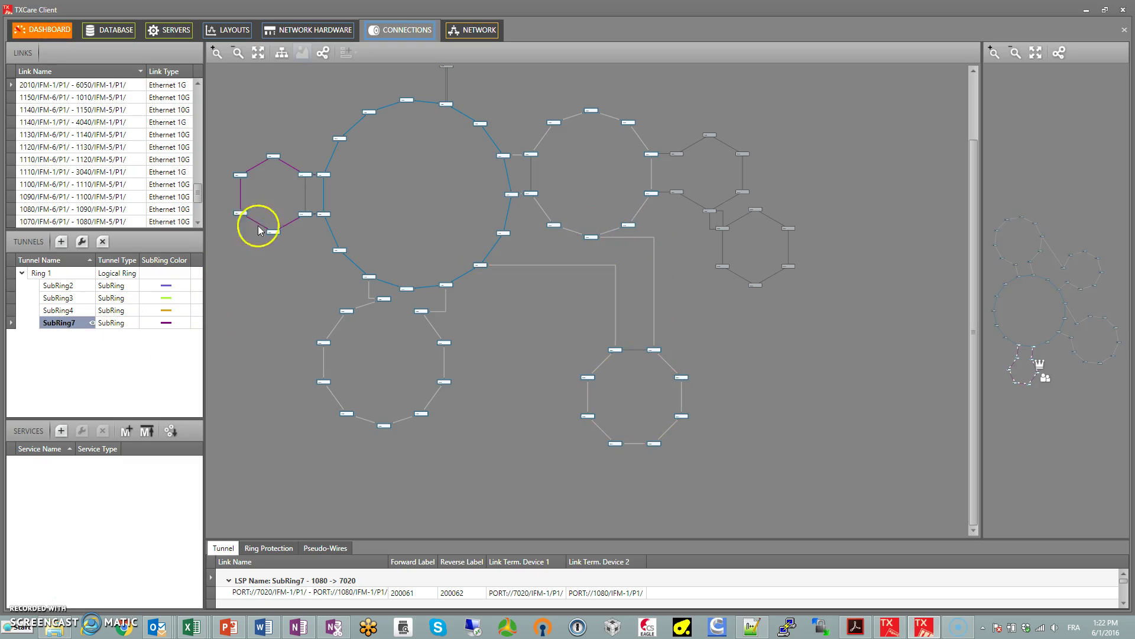
- Pan and zoom the map in on the 6000-range nodes 6010–6050
{"action": "left_click_drag", "start_coordinate": [369, 236], "coordinate": [436, 247]}
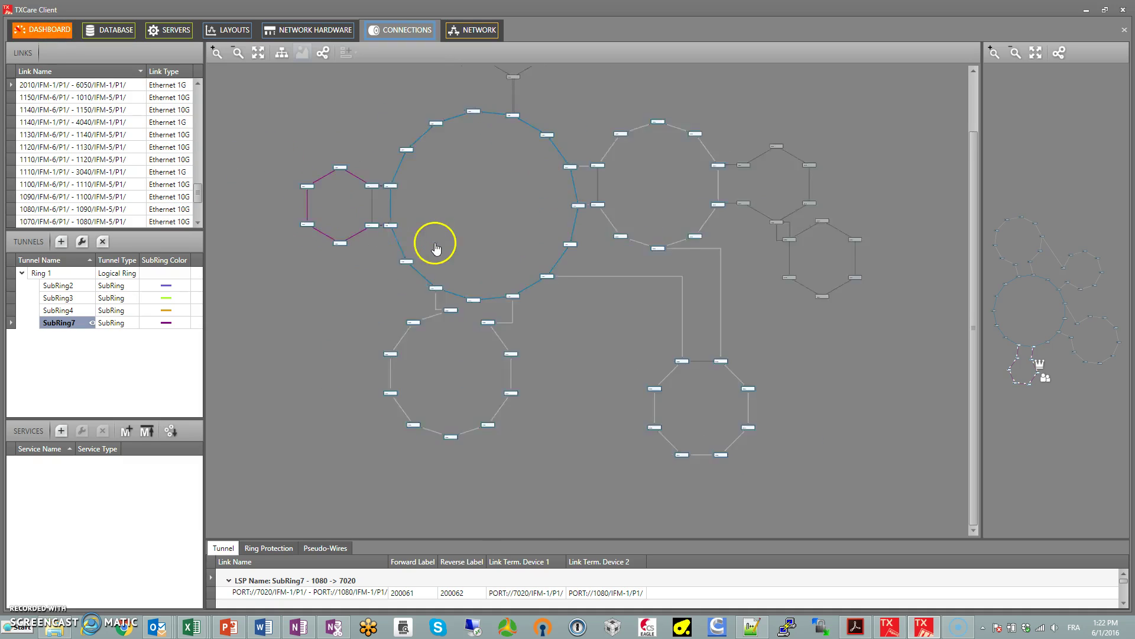
{"action": "scroll", "coordinate": [422, 231], "scroll_direction": "up", "scroll_amount": 3}
{"action": "scroll", "coordinate": [430, 232], "scroll_direction": "down", "scroll_amount": 5}
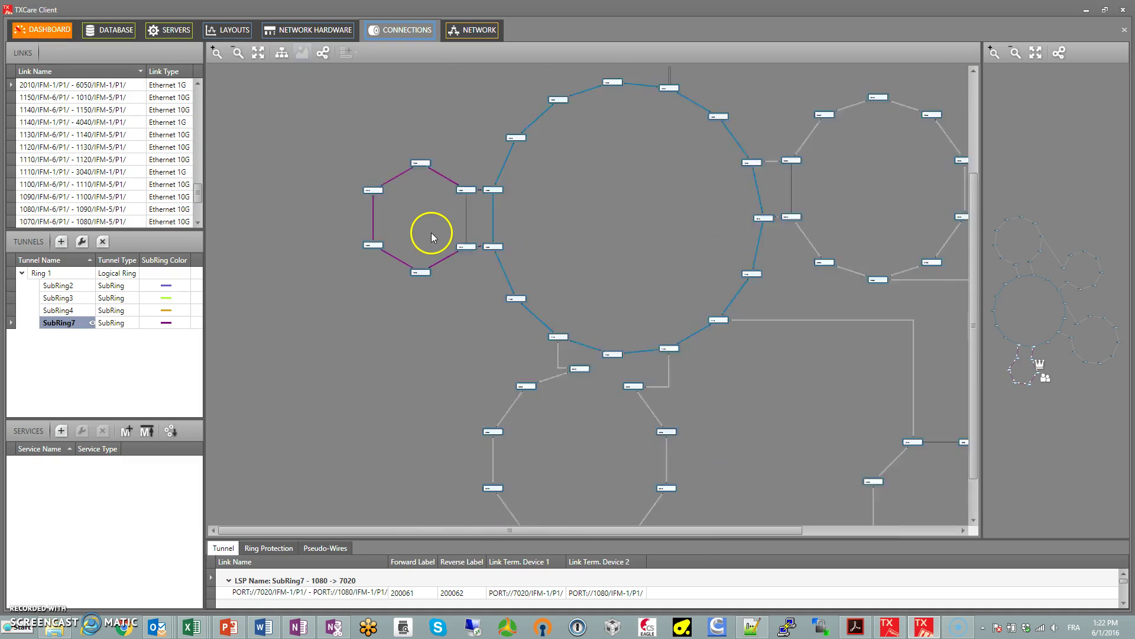
{"action": "scroll", "coordinate": [367, 251], "scroll_direction": "up", "scroll_amount": 3}
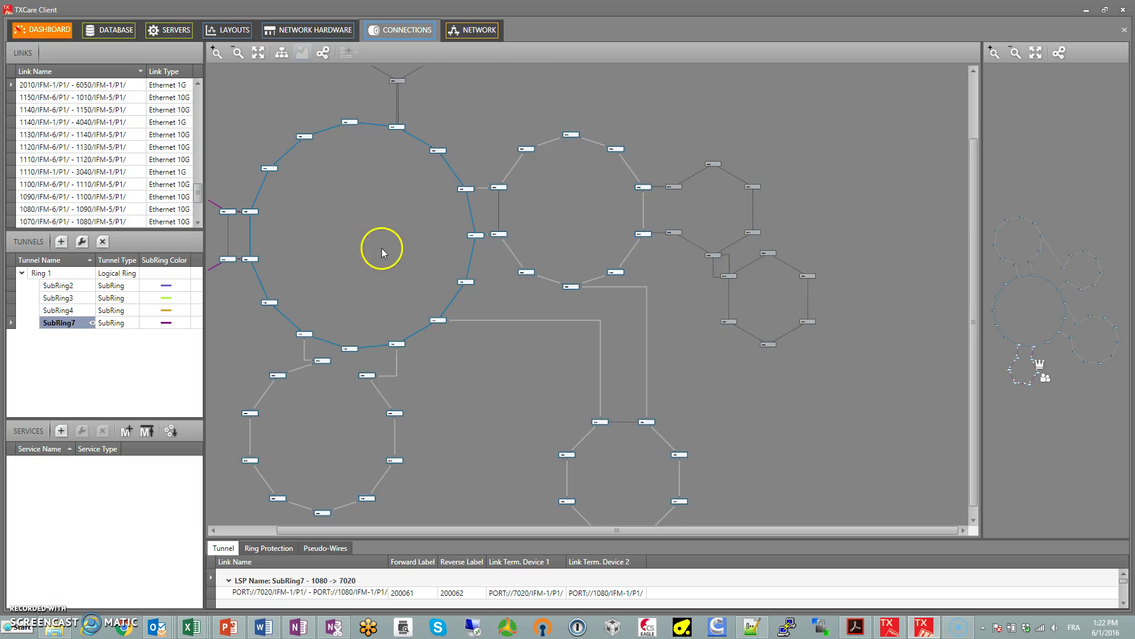
{"action": "scroll", "coordinate": [441, 221], "scroll_direction": "down", "scroll_amount": 4}
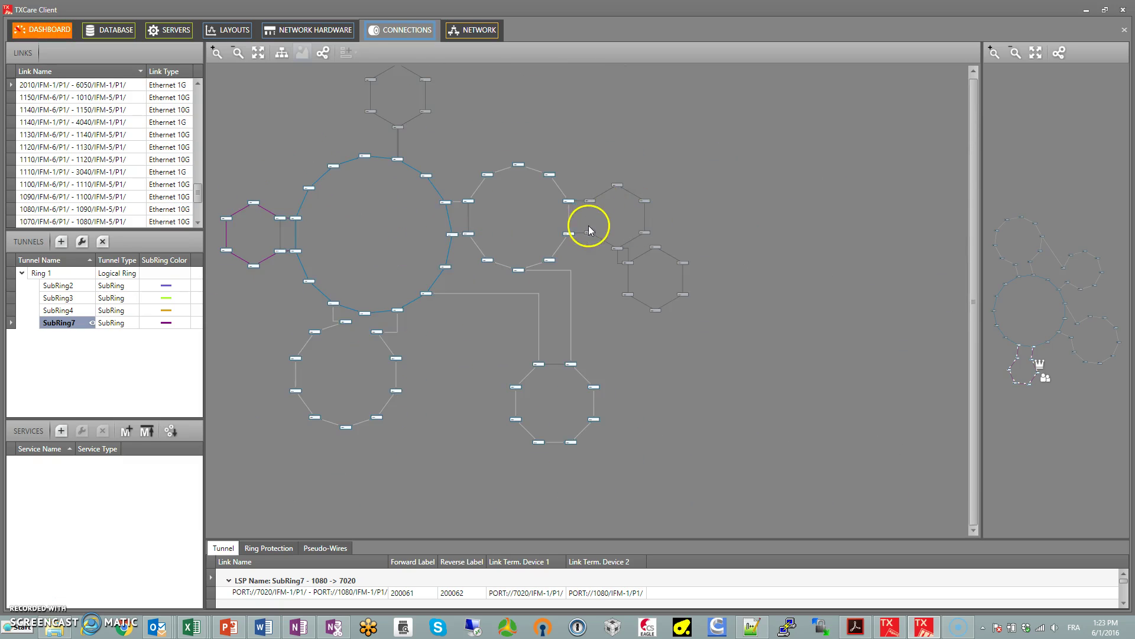
{"action": "scroll", "coordinate": [635, 207], "scroll_direction": "up", "scroll_amount": 3}
{"action": "scroll", "coordinate": [650, 203], "scroll_direction": "up", "scroll_amount": 2}
{"action": "scroll", "coordinate": [590, 266], "scroll_direction": "up", "scroll_amount": 2}
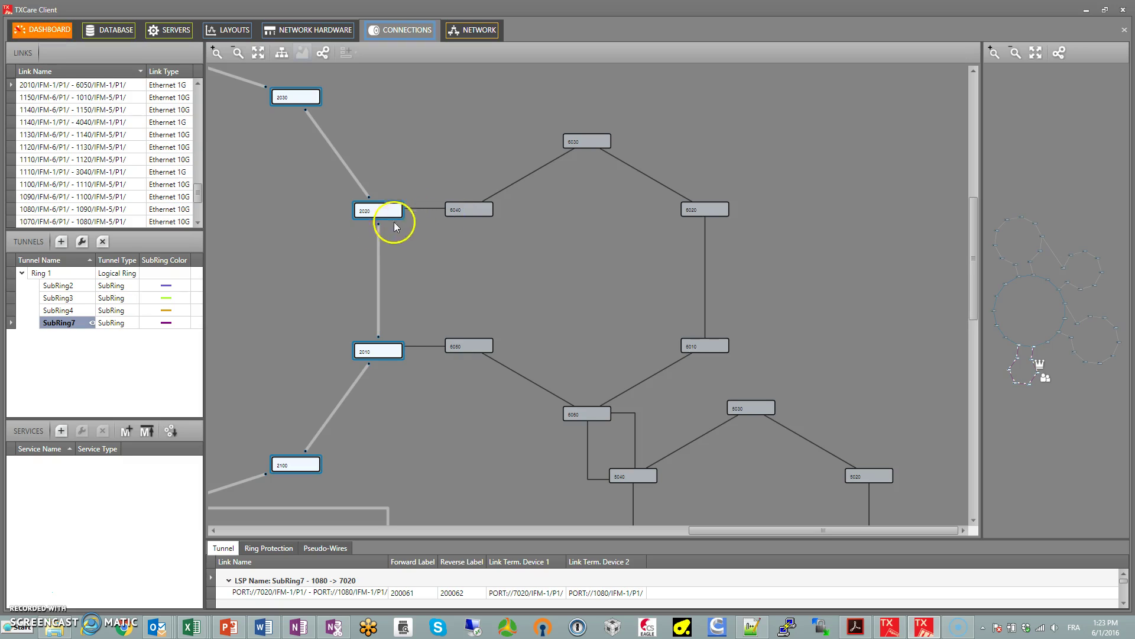
- Start a new tunnel in the maximized wizard, named SubRing6 with SubRing topology
{"action": "left_click", "coordinate": [61, 242]}
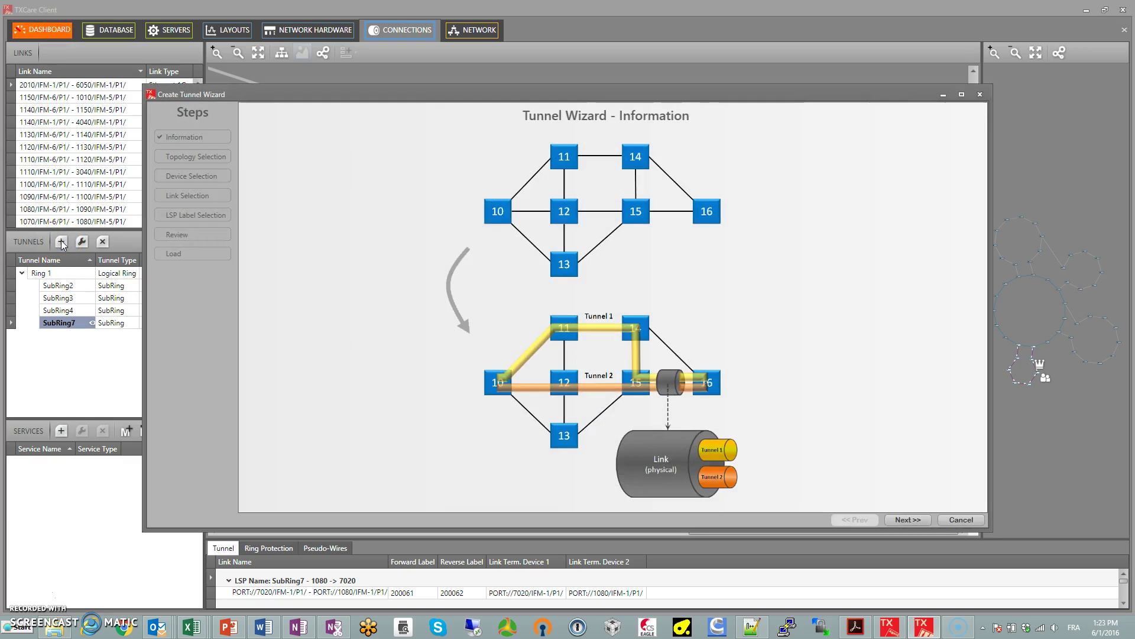
{"action": "left_click", "coordinate": [962, 94]}
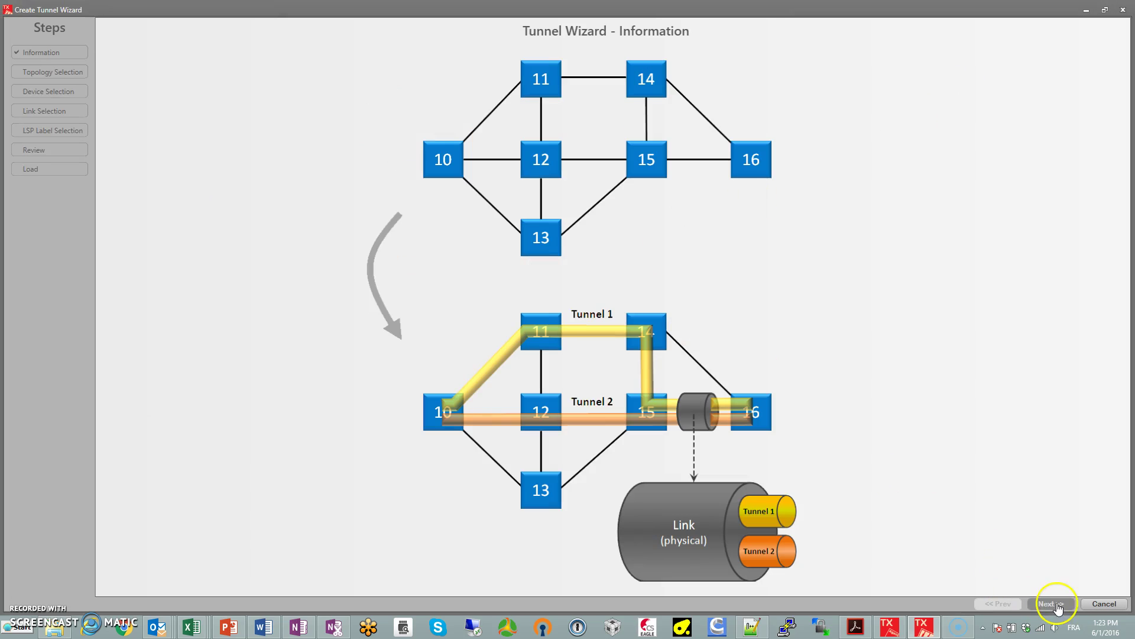
{"action": "left_click", "coordinate": [1051, 603]}
{"action": "left_click", "coordinate": [688, 225]}
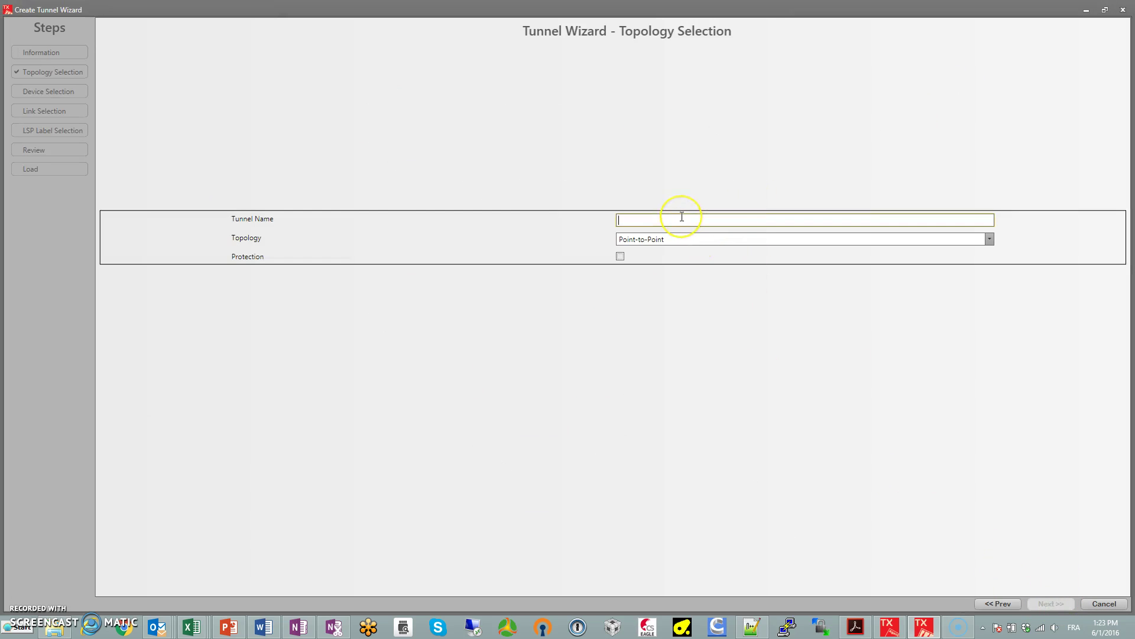
{"action": "type", "text": "Sub"}
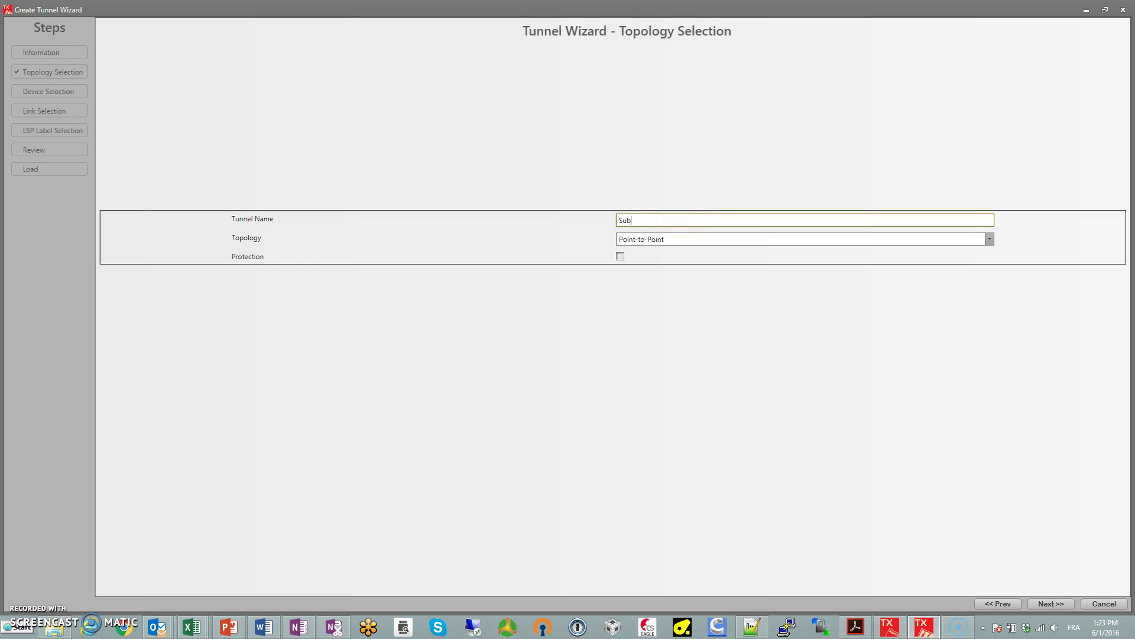
{"action": "type", "text": "Ring6"}
{"action": "left_click", "coordinate": [726, 242]}
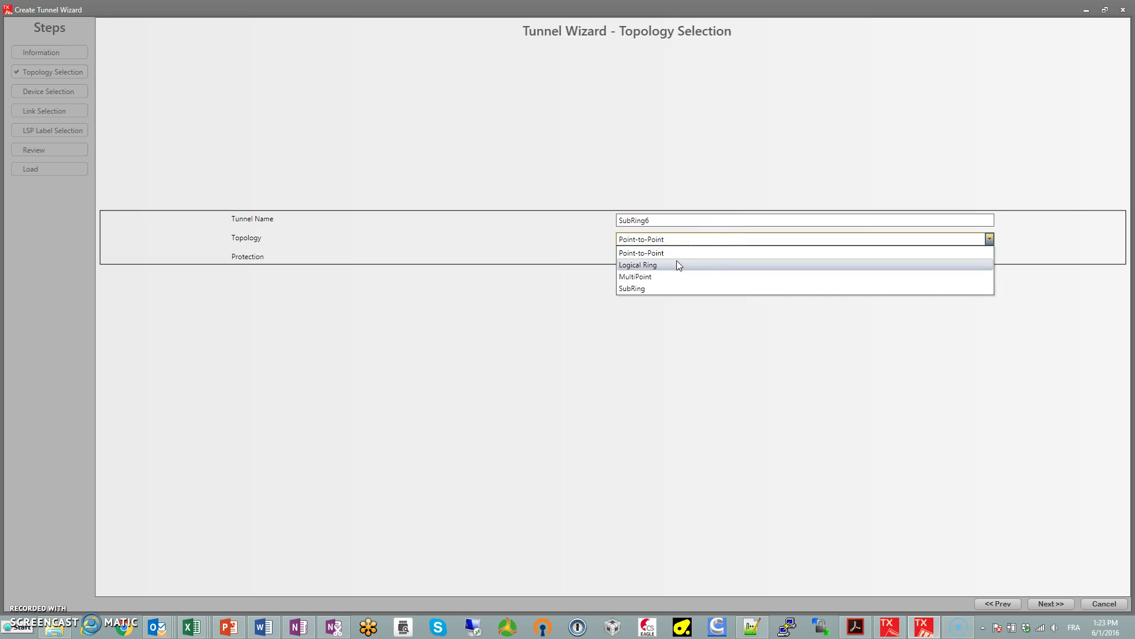
{"action": "left_click", "coordinate": [654, 288]}
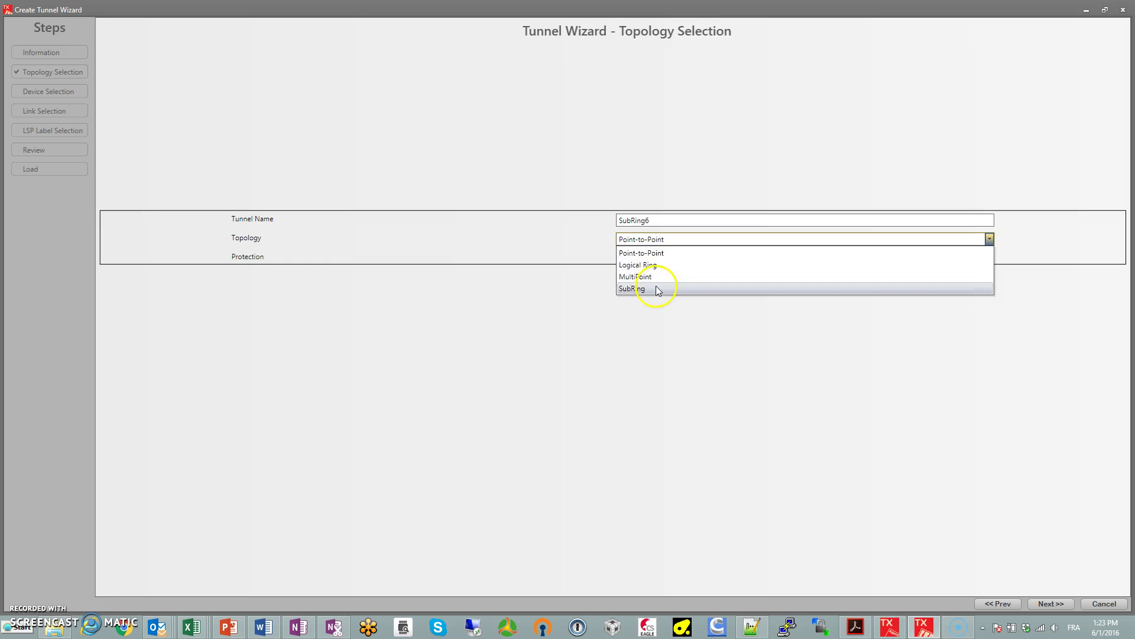
- On Ring Tunnel Selection, tick Ring 1 as the parent major ring
{"action": "left_click", "coordinate": [1057, 606]}
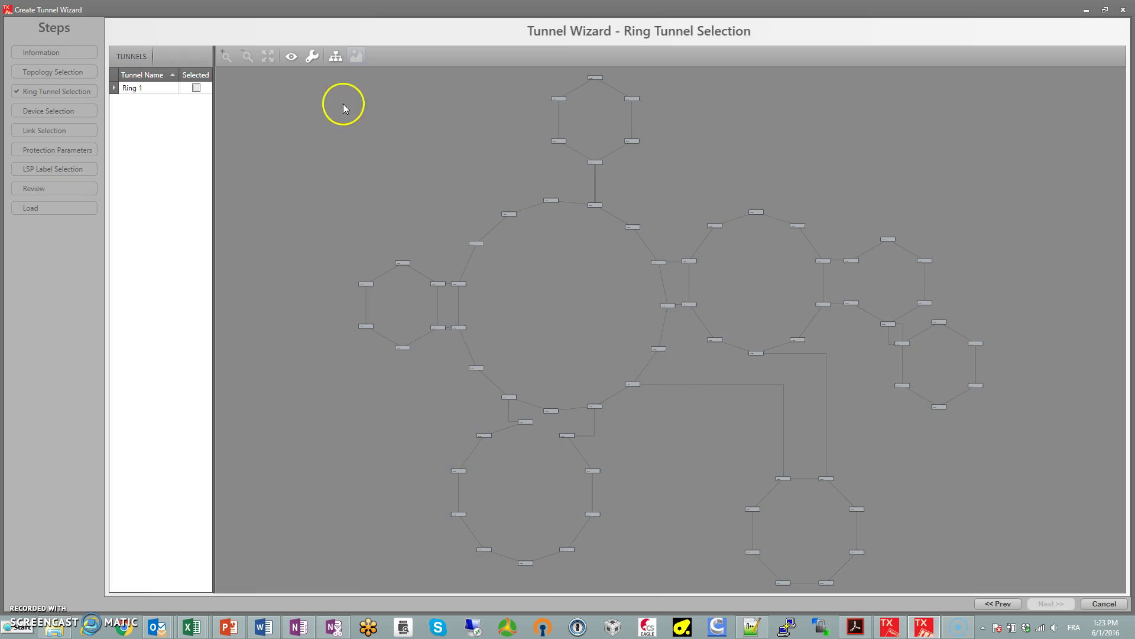
{"action": "left_click", "coordinate": [196, 88]}
{"action": "left_click", "coordinate": [196, 89]}
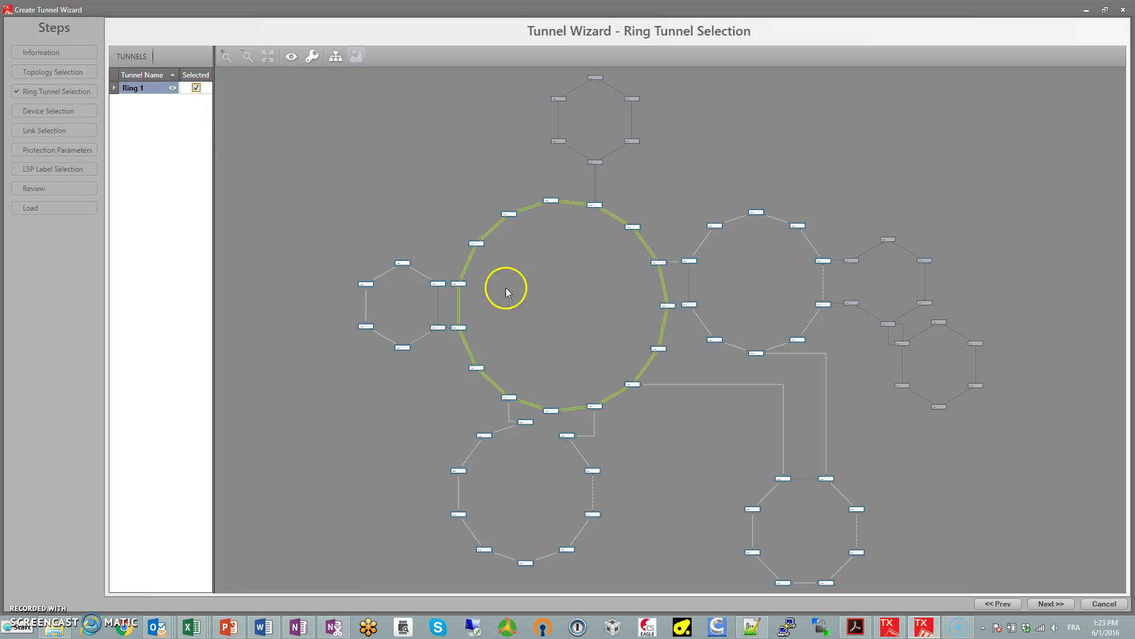
- On Device Selection, tick and then clear devices 1020, 1010, 2070 and 2080
{"action": "left_click", "coordinate": [1050, 604]}
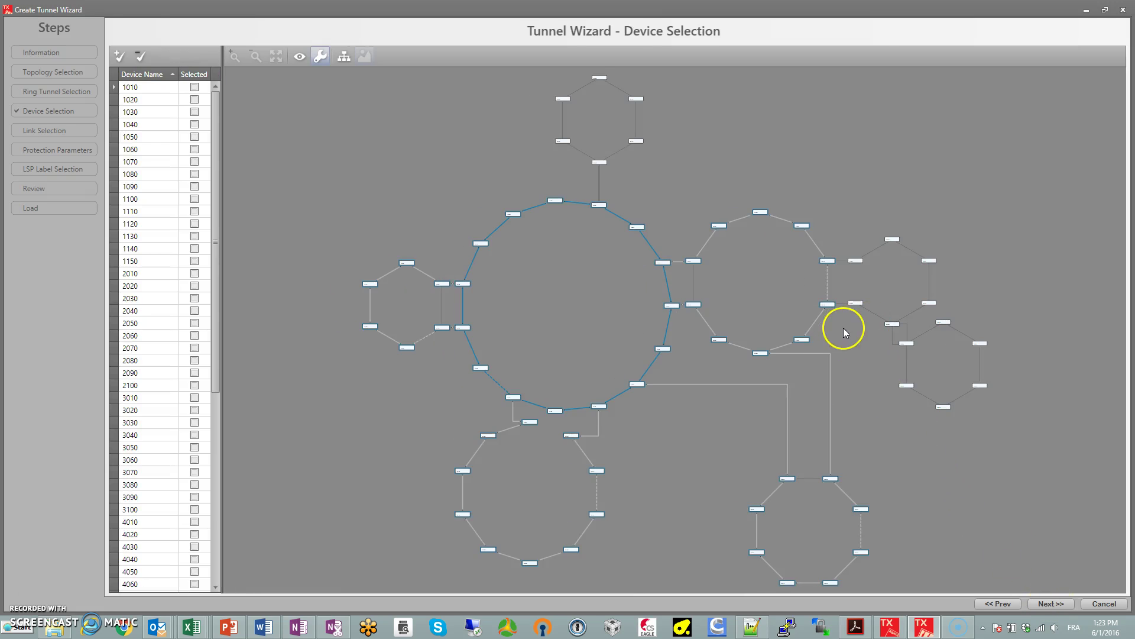
{"action": "left_click_drag", "start_coordinate": [846, 328], "coordinate": [523, 330]}
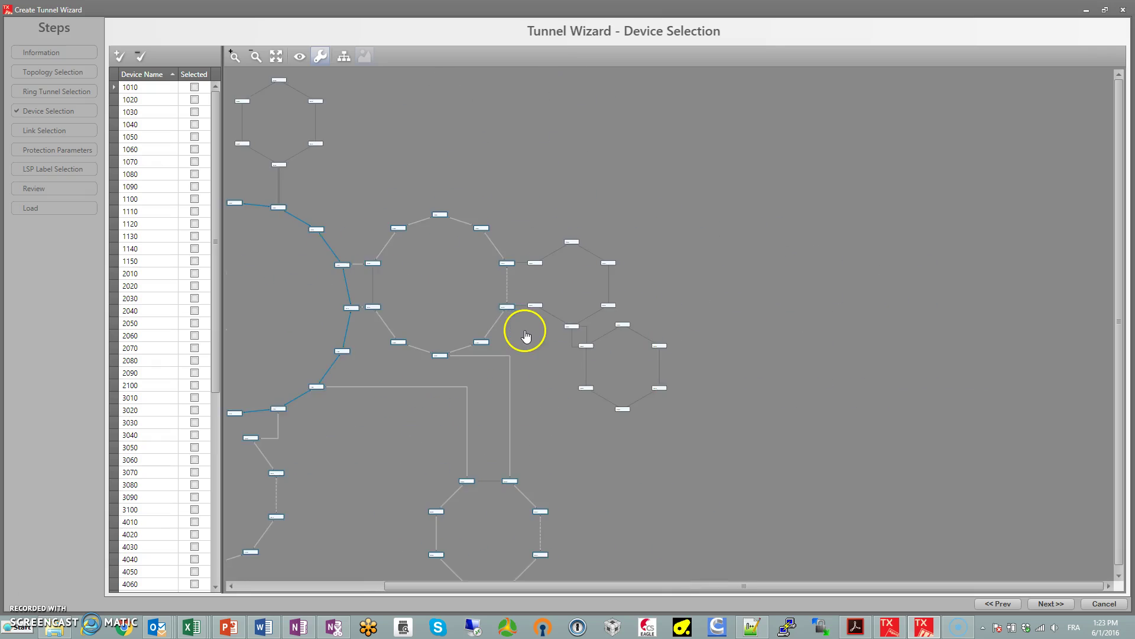
{"action": "scroll", "coordinate": [629, 286], "scroll_direction": "up", "scroll_amount": 2}
{"action": "scroll", "coordinate": [553, 255], "scroll_direction": "up", "scroll_amount": 2}
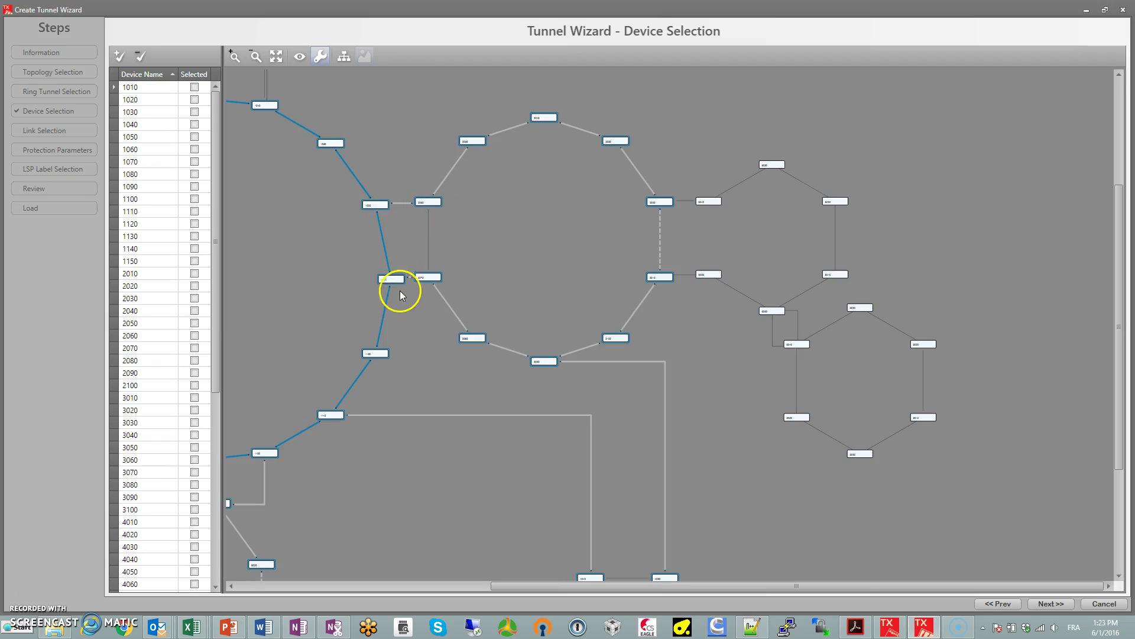
{"action": "left_click", "coordinate": [379, 205]}
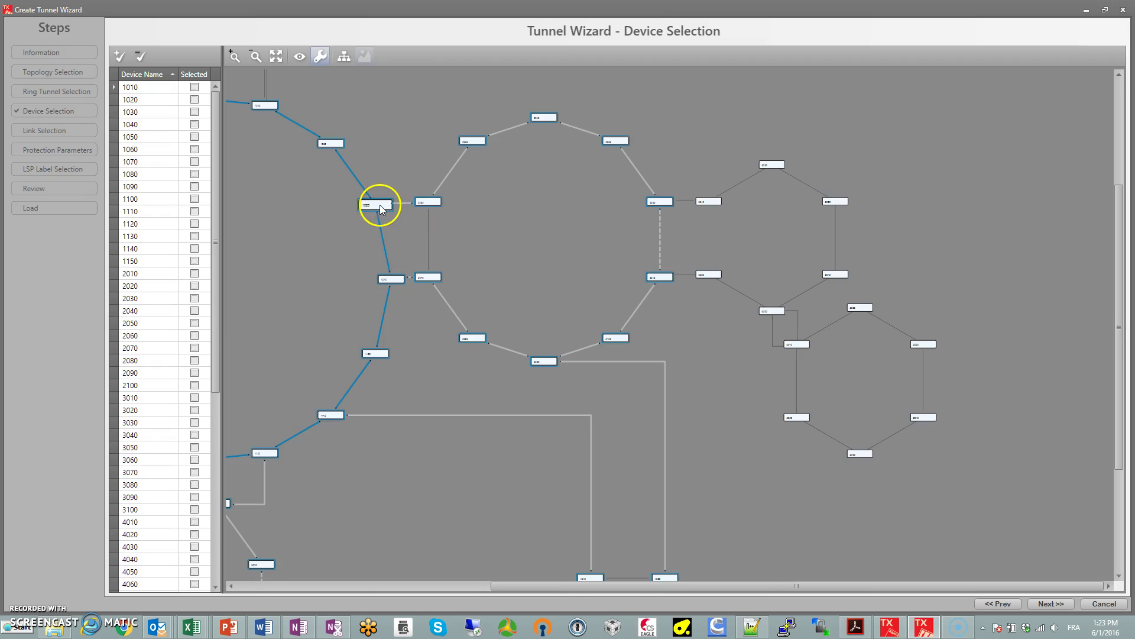
{"action": "left_click", "coordinate": [386, 278]}
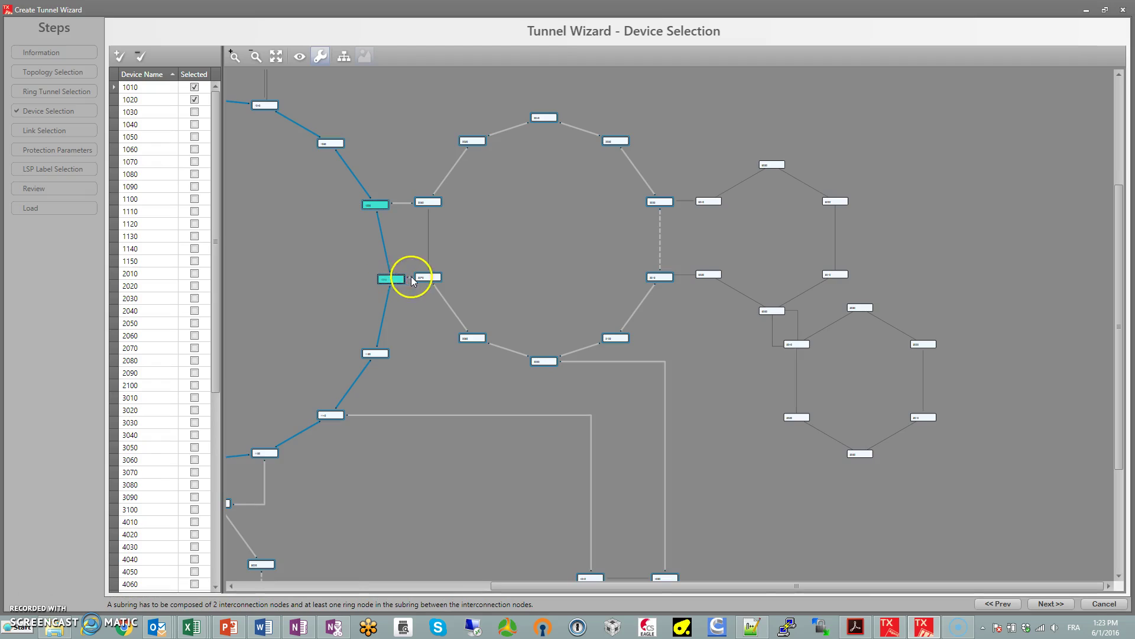
{"action": "left_click", "coordinate": [426, 278]}
{"action": "left_click", "coordinate": [472, 338]}
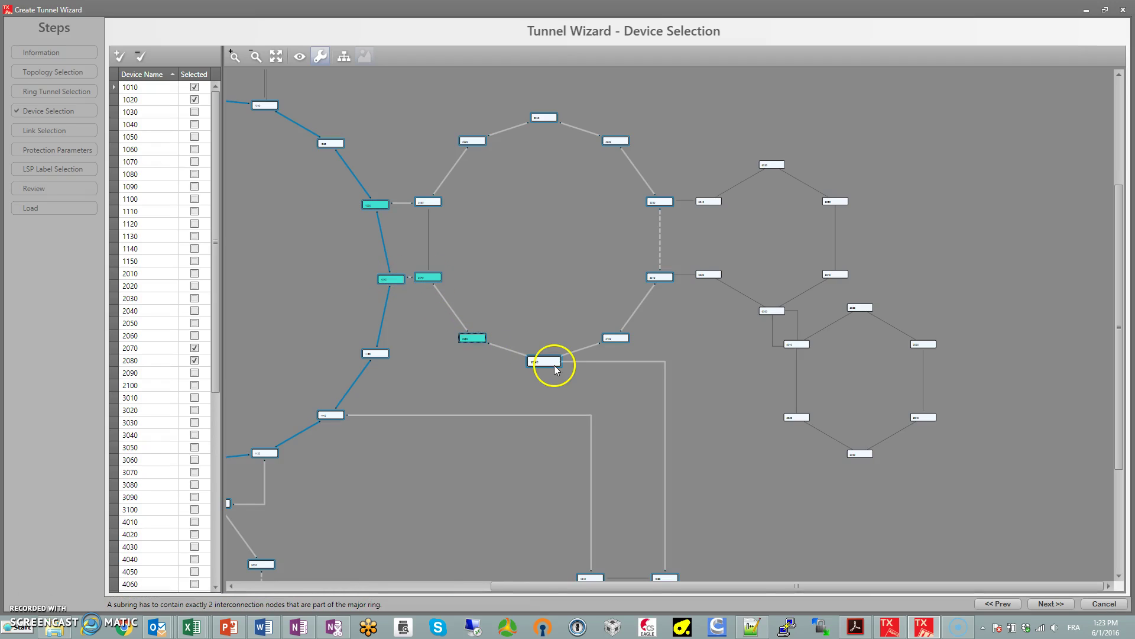
{"action": "left_click", "coordinate": [379, 206]}
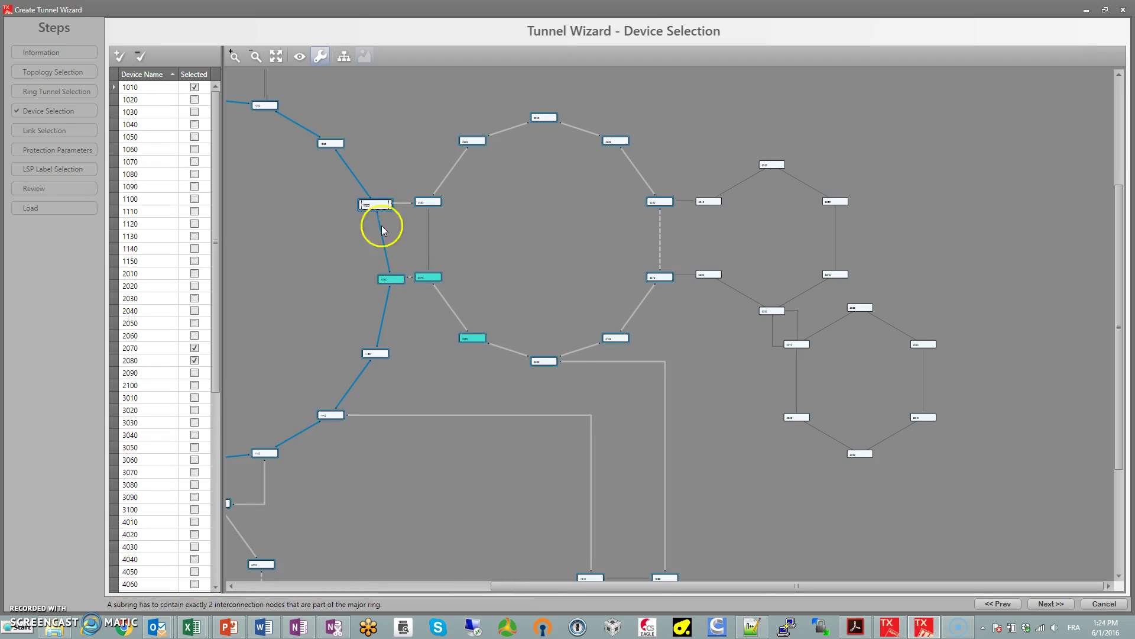
{"action": "left_click", "coordinate": [392, 278]}
{"action": "left_click", "coordinate": [424, 276]}
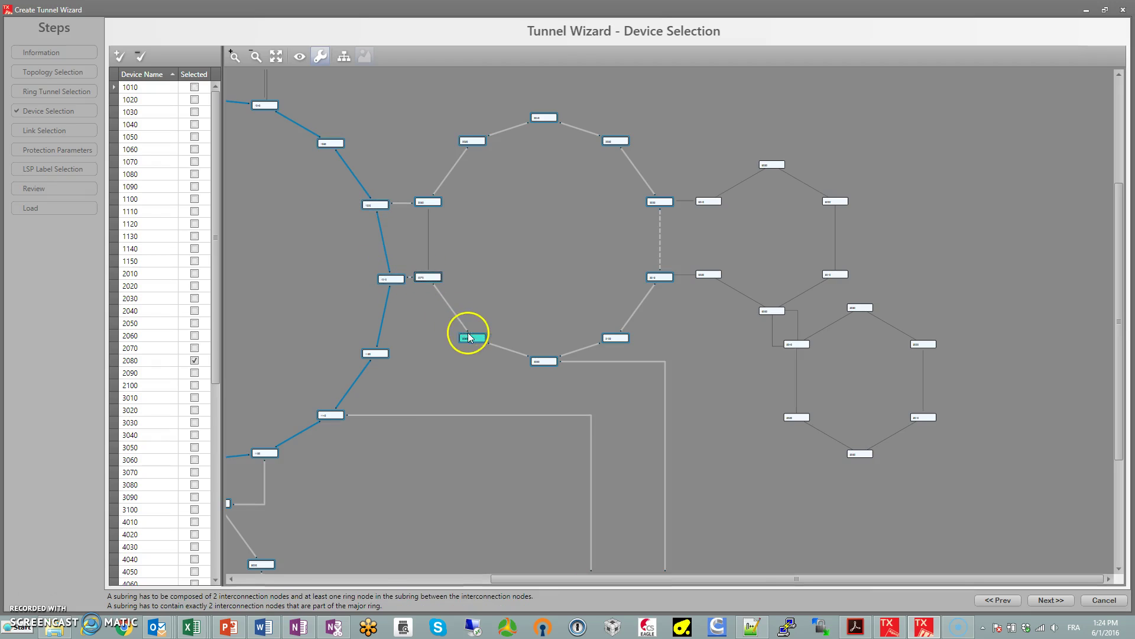
{"action": "left_click", "coordinate": [474, 339]}
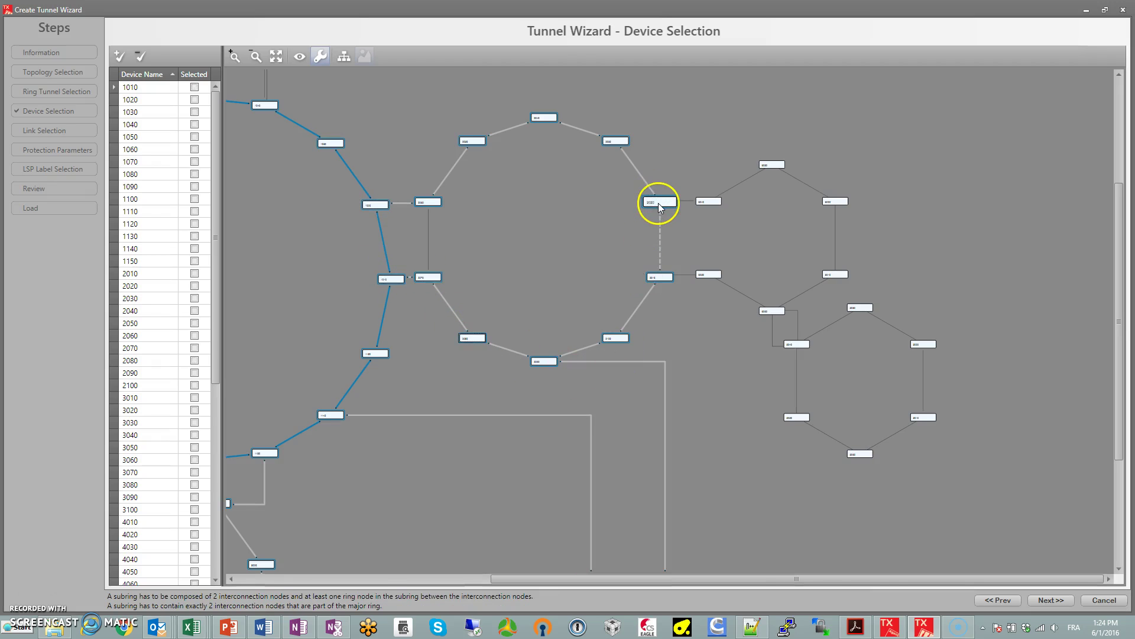
- Mark 2020 and 2010 as interconnection nodes and add ring nodes 6060, 6010, 6020, 6030, 6040
{"action": "scroll", "coordinate": [680, 218], "scroll_direction": "up", "scroll_amount": 2}
{"action": "left_click_drag", "start_coordinate": [694, 246], "coordinate": [510, 254]}
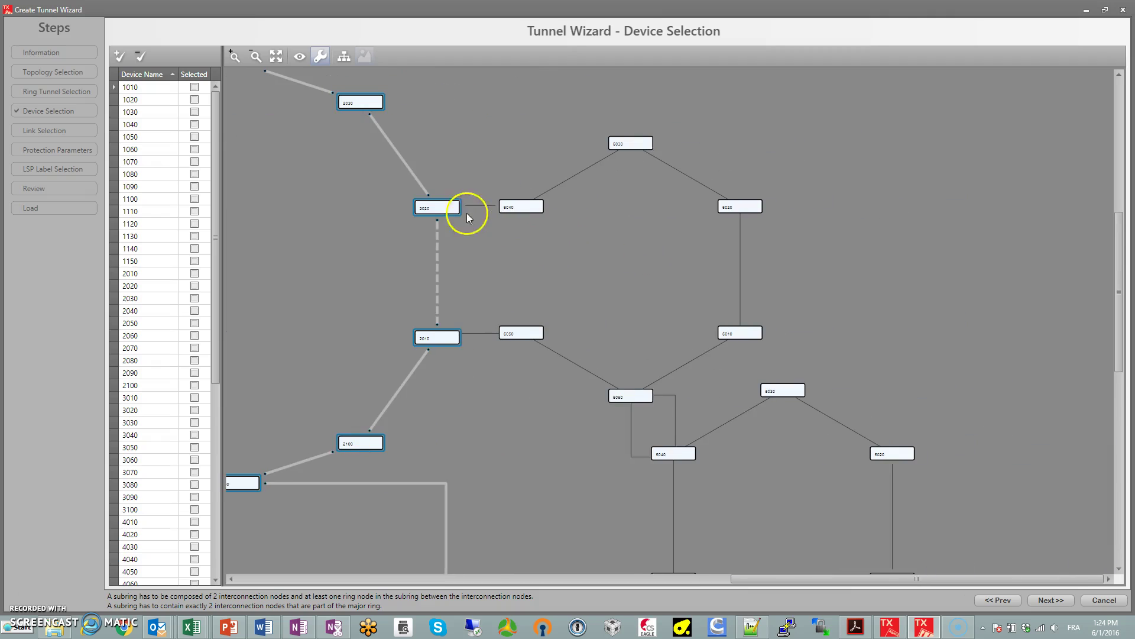
{"action": "left_click", "coordinate": [432, 212]}
{"action": "left_click", "coordinate": [456, 338]}
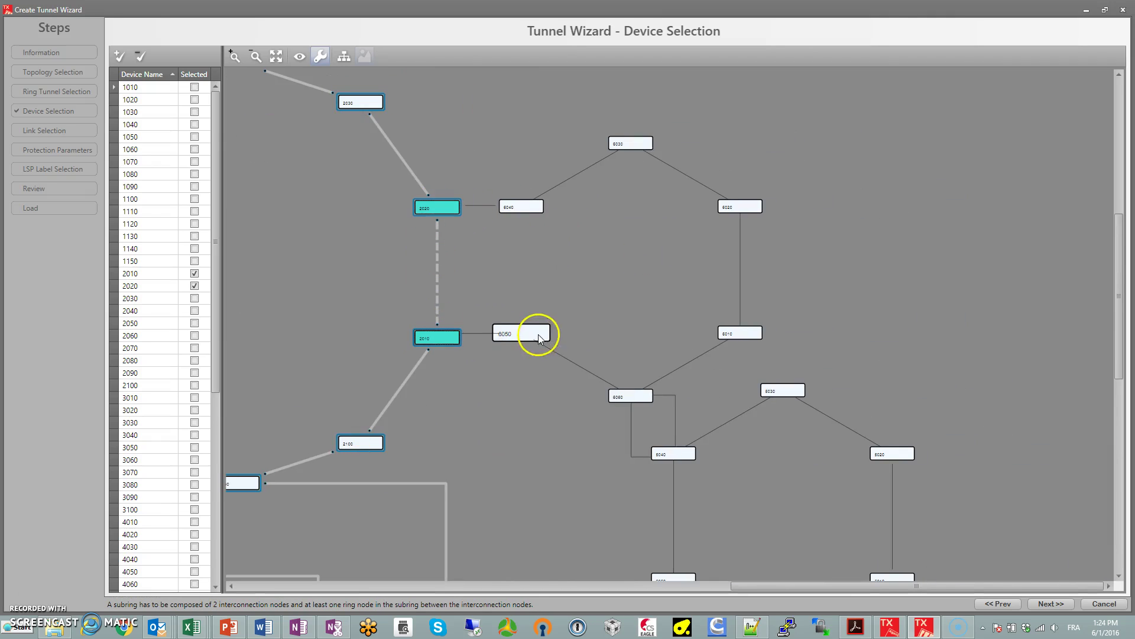
{"action": "left_click", "coordinate": [635, 400]}
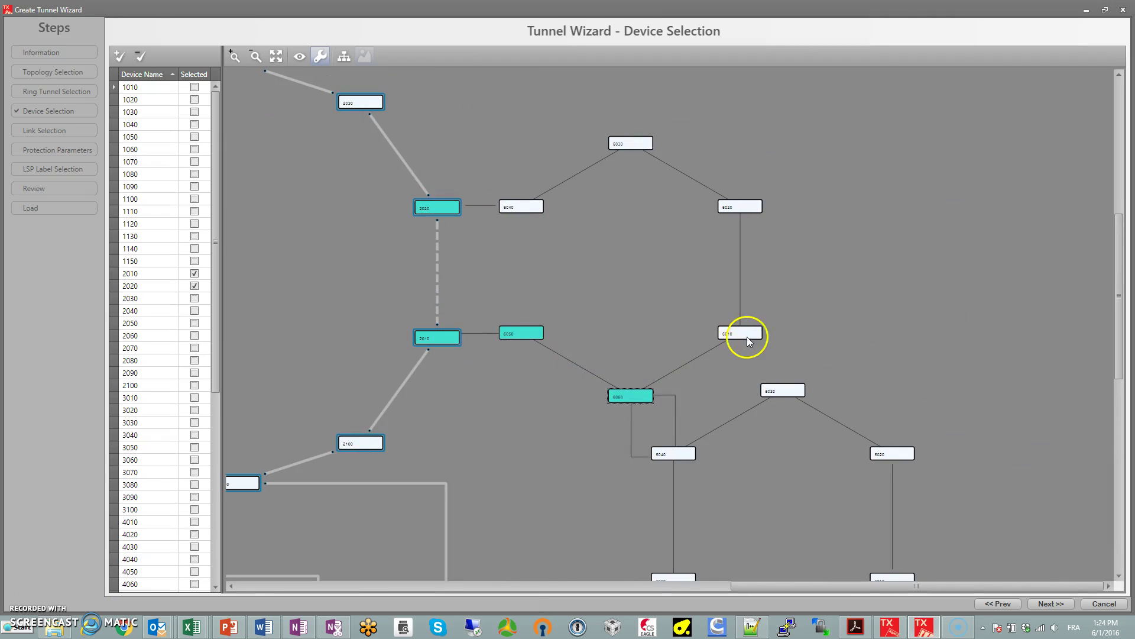
{"action": "left_click", "coordinate": [744, 334]}
{"action": "left_click", "coordinate": [744, 208]}
{"action": "left_click", "coordinate": [634, 148]}
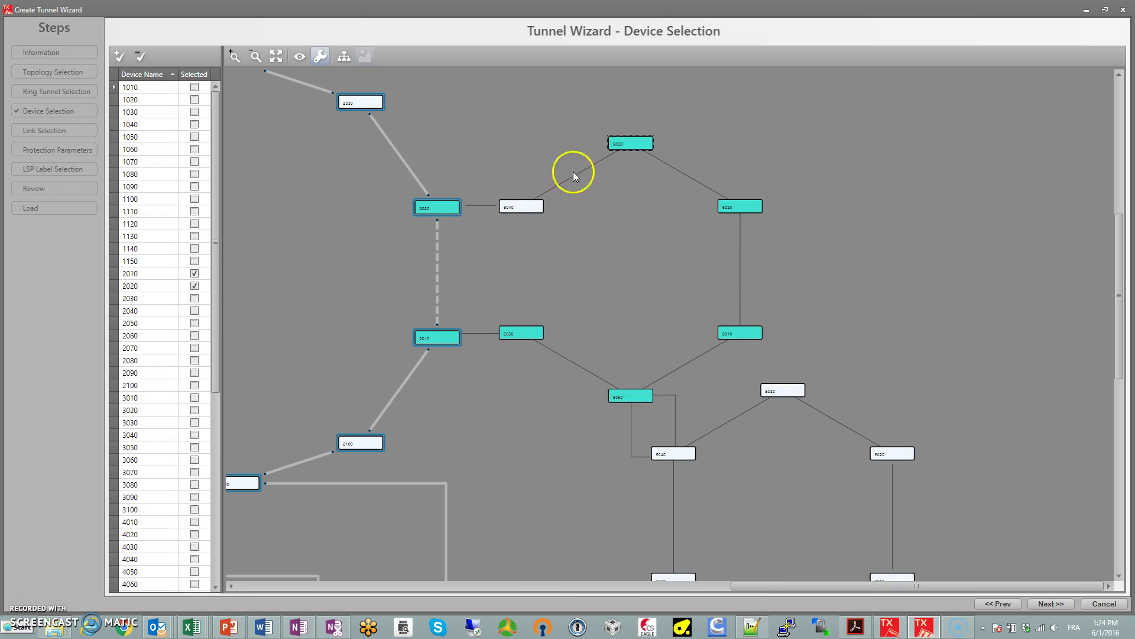
{"action": "left_click", "coordinate": [526, 208]}
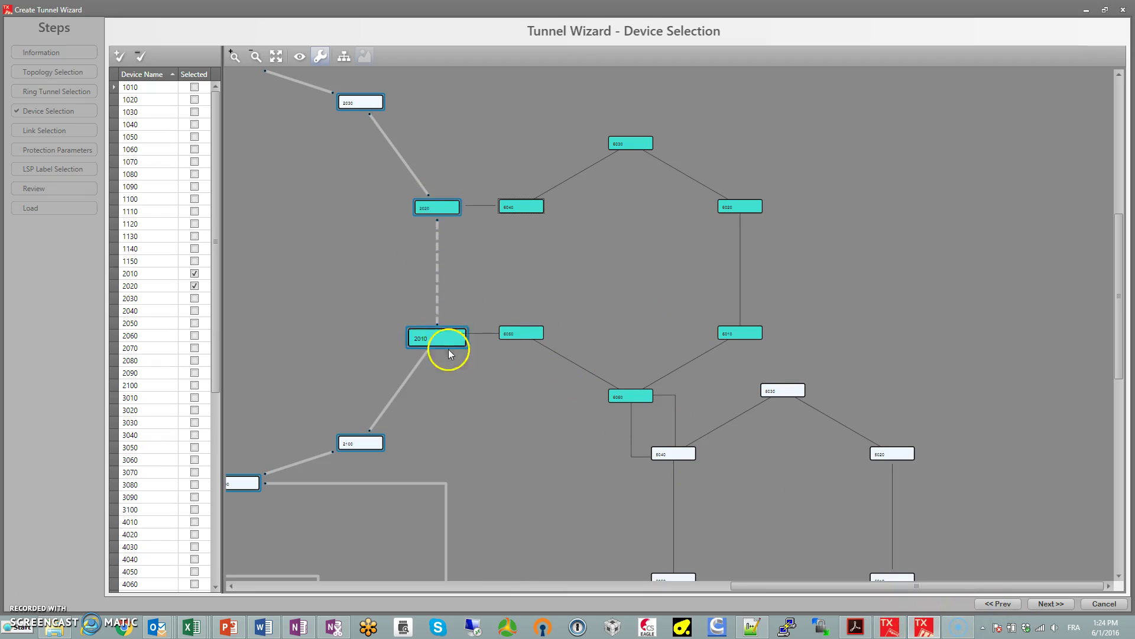
{"action": "left_click", "coordinate": [1057, 604]}
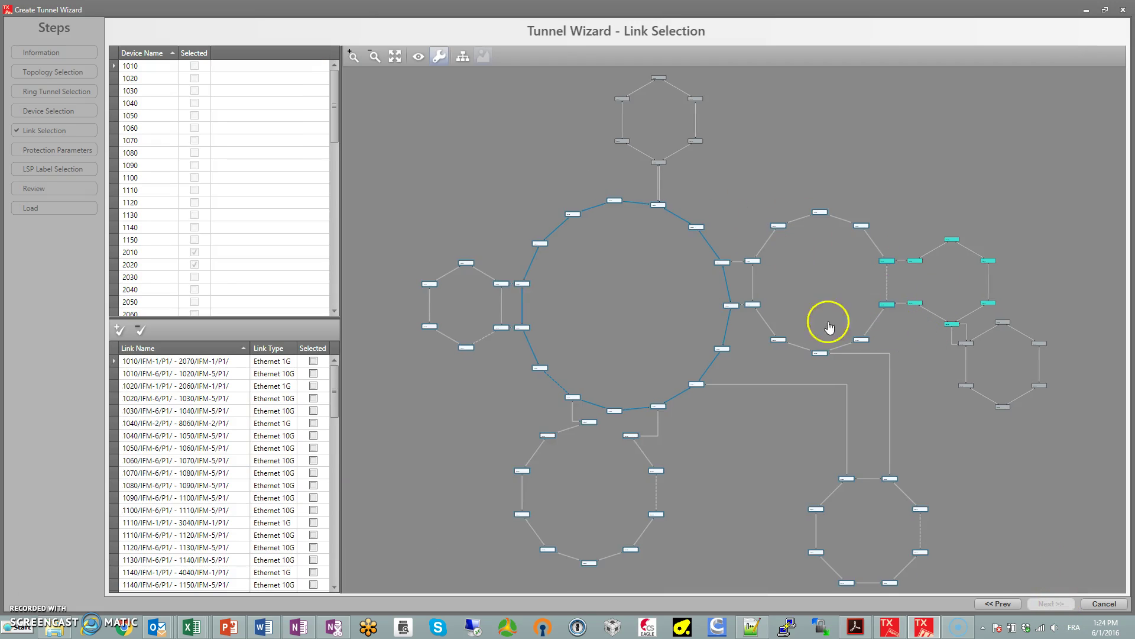
- Select the links from 2020 through 6040, 6030, 6020, 6010, 6060 and 6050 to 2010
{"action": "scroll", "coordinate": [829, 327], "scroll_direction": "up", "scroll_amount": 5}
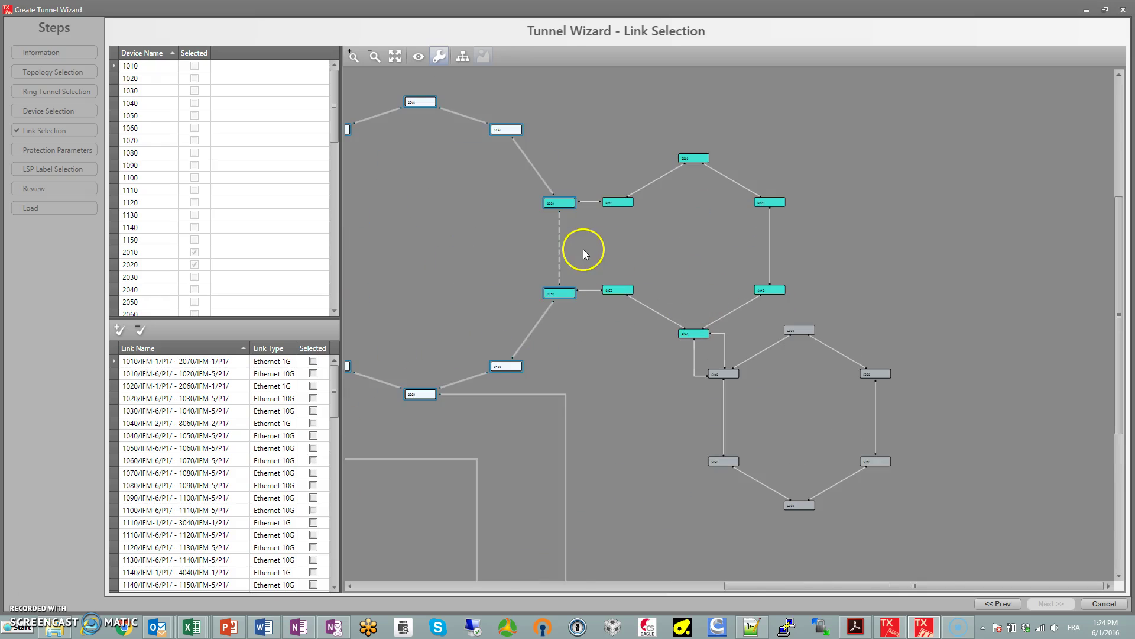
{"action": "scroll", "coordinate": [583, 251], "scroll_direction": "up", "scroll_amount": 2}
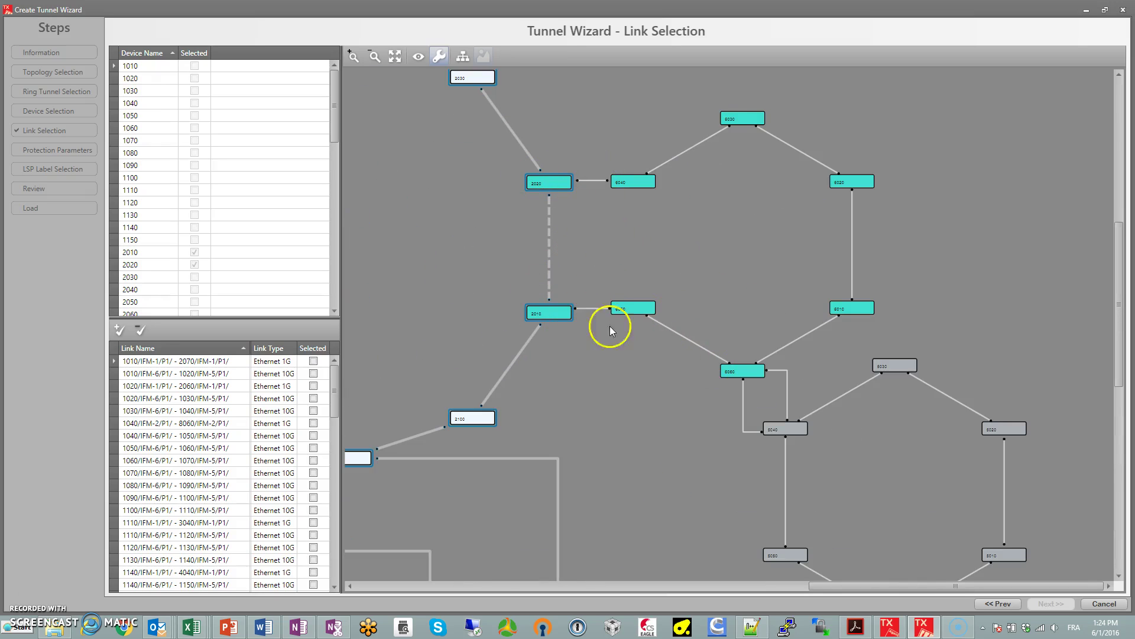
{"action": "left_click", "coordinate": [595, 180]}
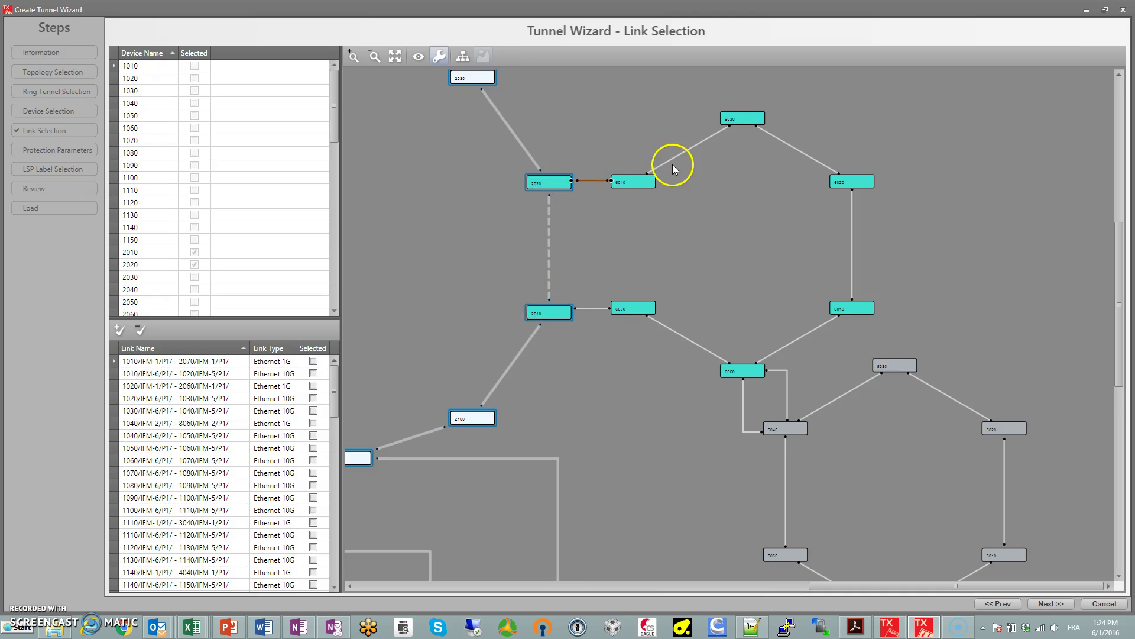
{"action": "left_click", "coordinate": [683, 155]}
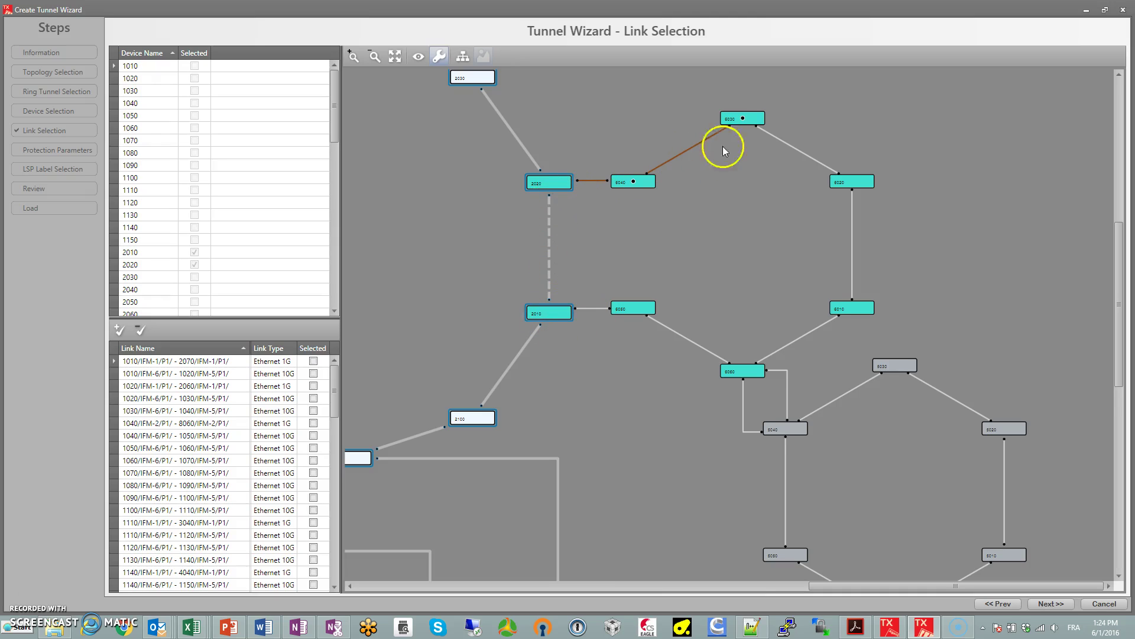
{"action": "left_click", "coordinate": [810, 155]}
{"action": "left_click", "coordinate": [853, 225]}
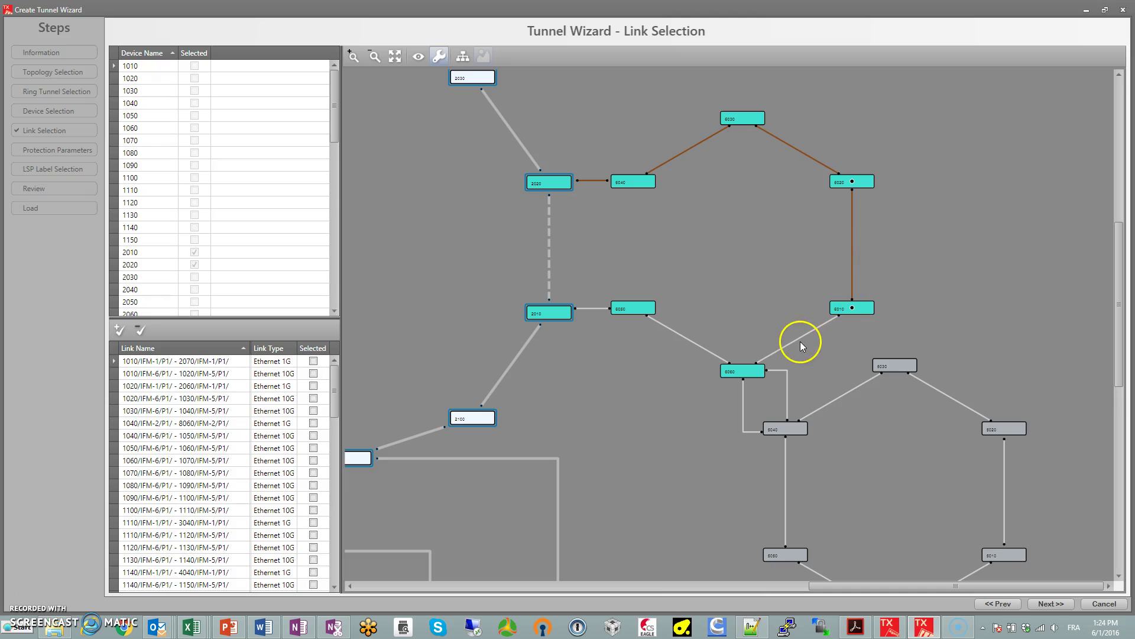
{"action": "left_click", "coordinate": [688, 340]}
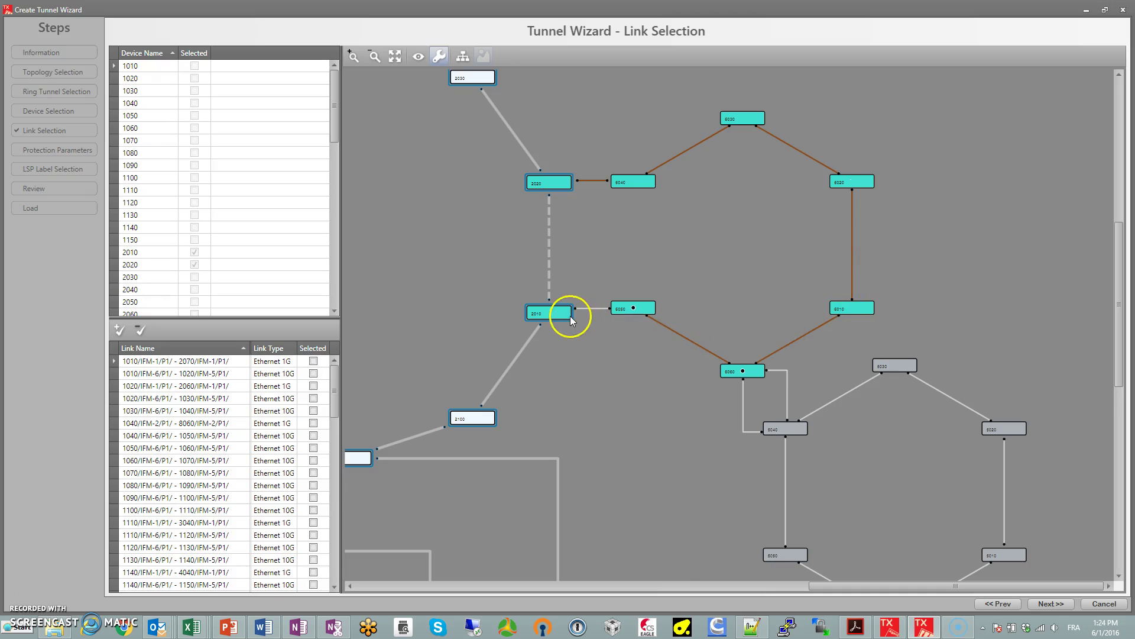
{"action": "left_click", "coordinate": [1051, 604]}
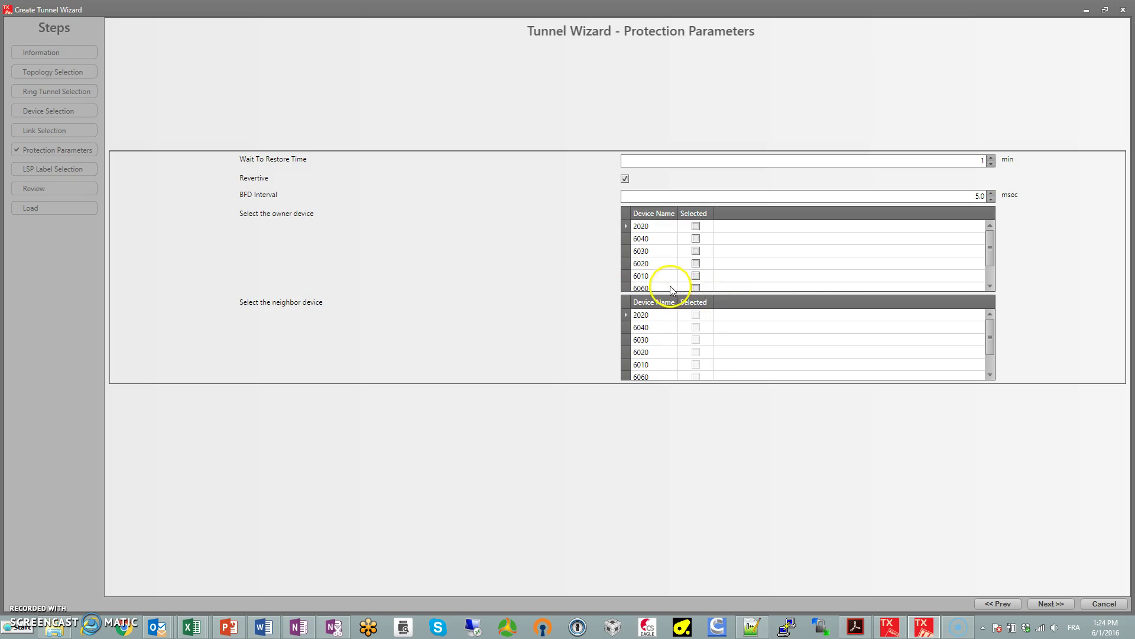
- Set 6010 as the ring protection owner and 6020 as its neighbour
{"action": "left_click", "coordinate": [697, 276]}
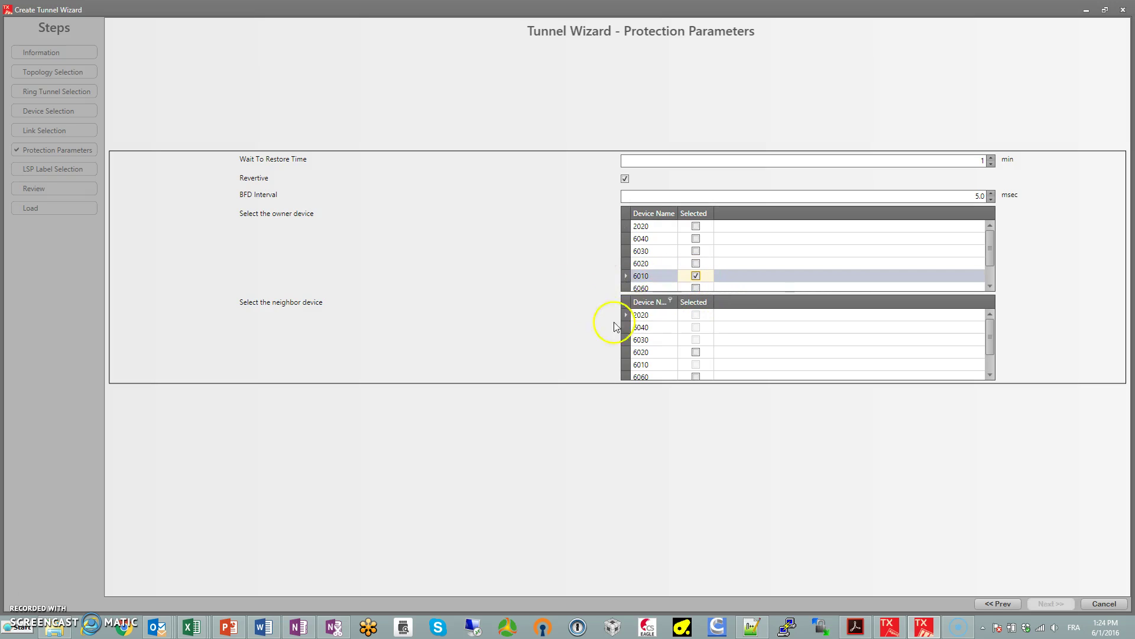
{"action": "left_click_drag", "start_coordinate": [992, 332], "coordinate": [989, 349]}
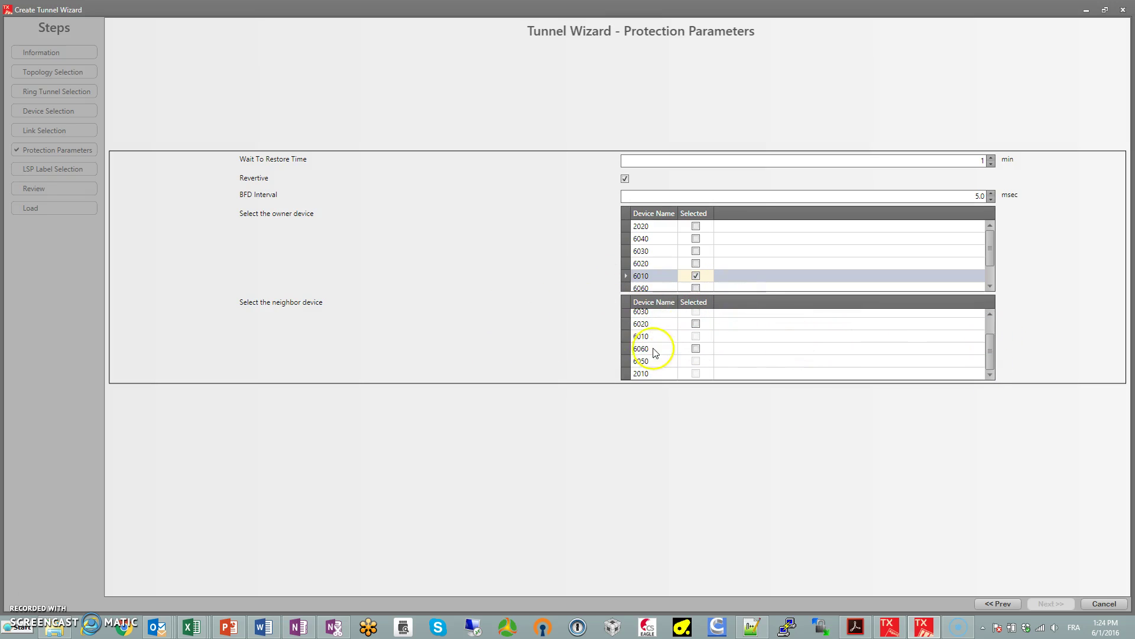
{"action": "left_click", "coordinate": [696, 325]}
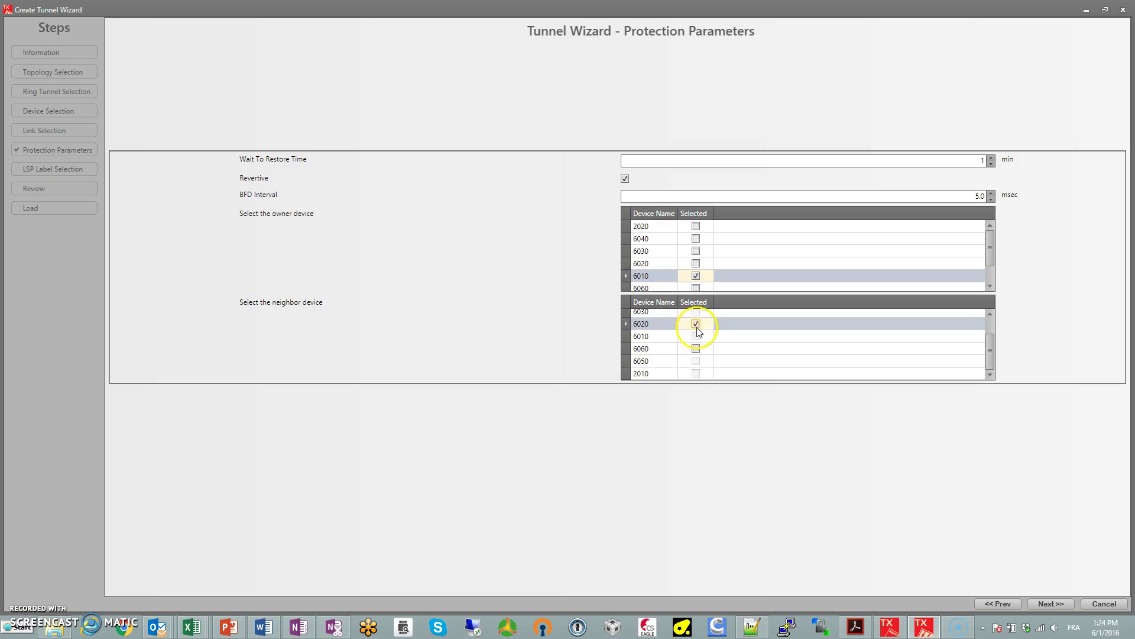
{"action": "left_click", "coordinate": [1052, 604]}
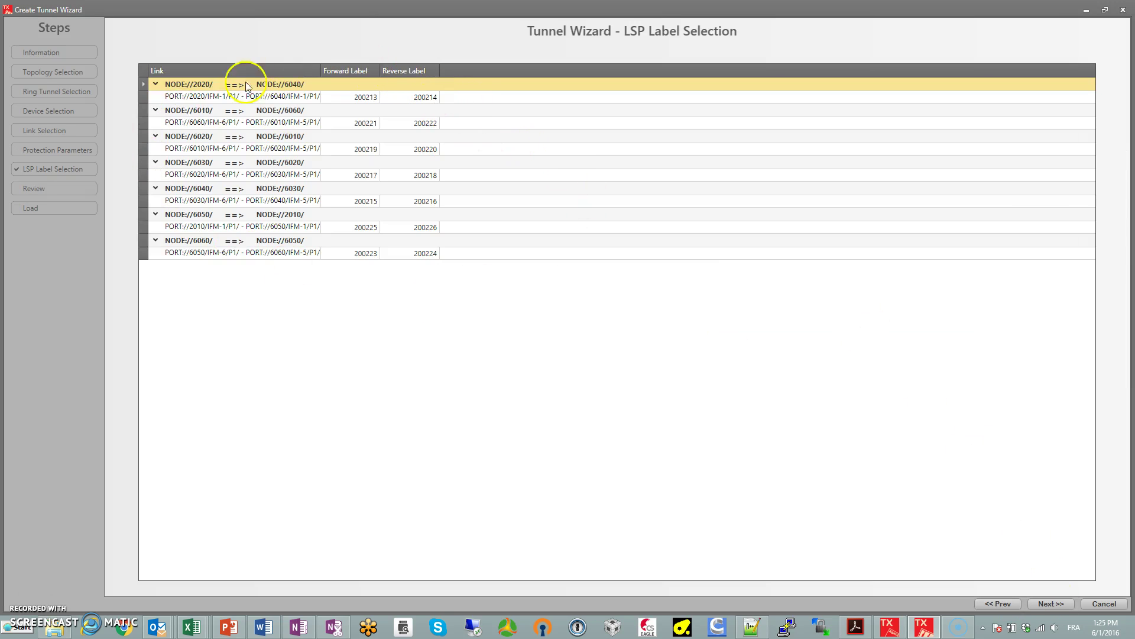
- Accept the proposed forward and reverse labels and zoom around SubRing6's route on the Review page
{"action": "left_click", "coordinate": [1049, 604]}
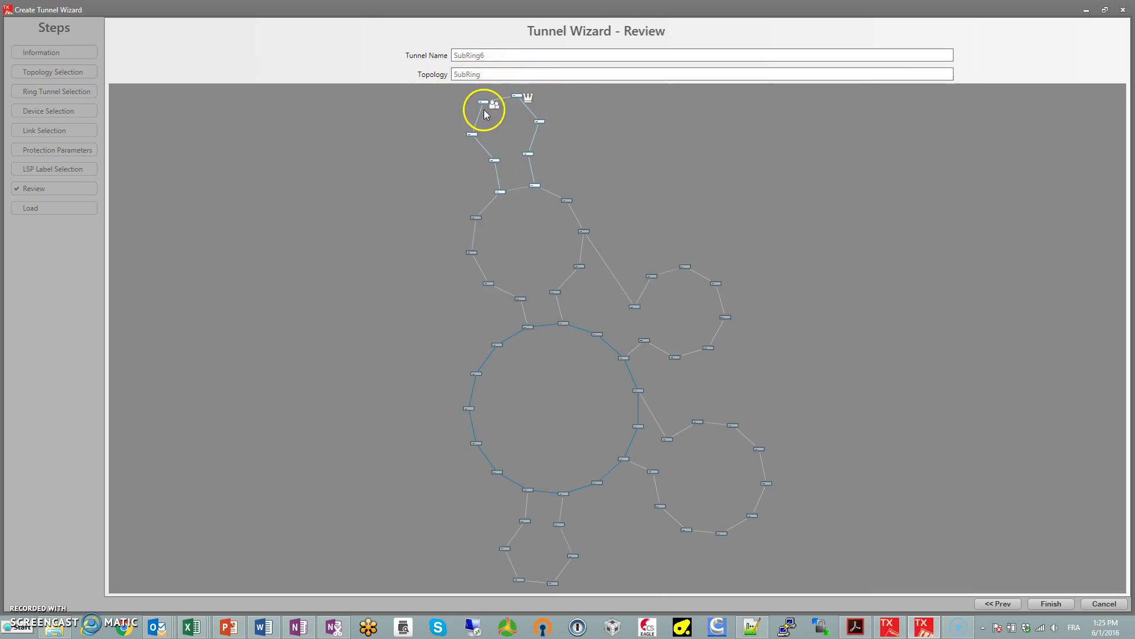
{"action": "scroll", "coordinate": [500, 106], "scroll_direction": "up", "scroll_amount": 5}
{"action": "scroll", "coordinate": [499, 107], "scroll_direction": "down", "scroll_amount": 3}
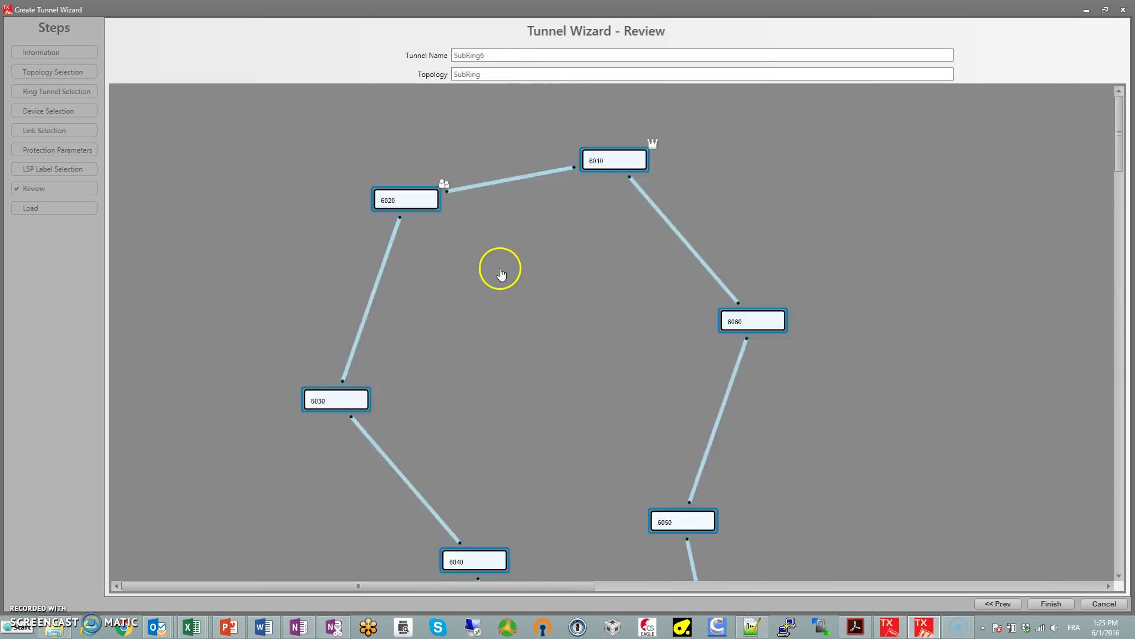
{"action": "scroll", "coordinate": [530, 348], "scroll_direction": "down", "scroll_amount": 1}
{"action": "scroll", "coordinate": [530, 351], "scroll_direction": "down", "scroll_amount": 2}
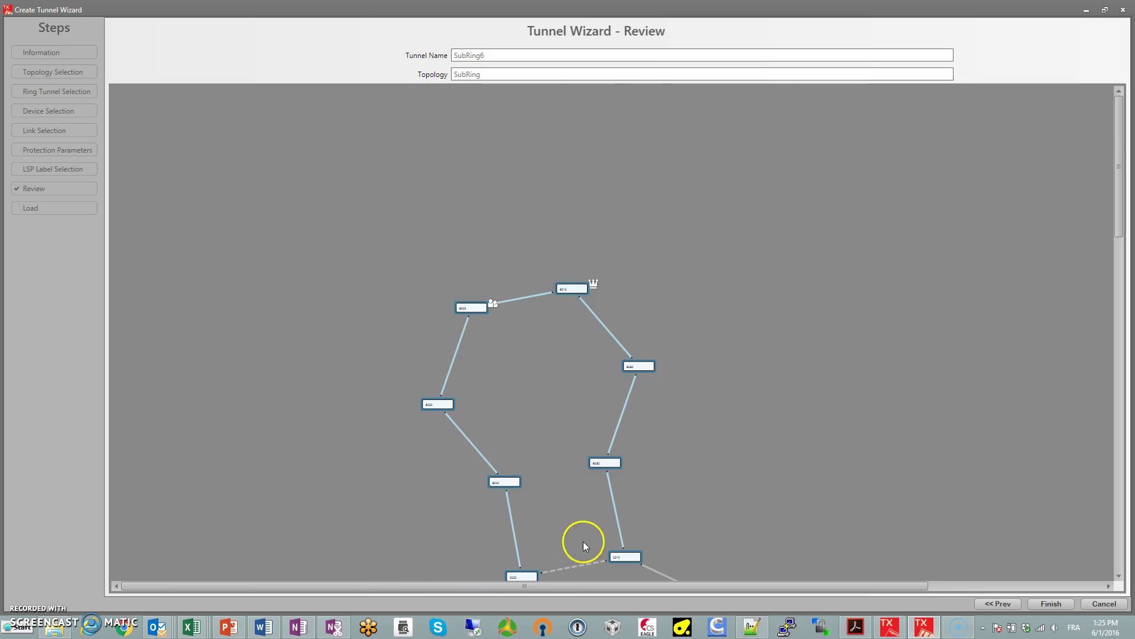
- Finish the wizard to create SubRing6, then find its 2020→6040 LSP in the Connections diagram
{"action": "left_click", "coordinate": [1056, 606]}
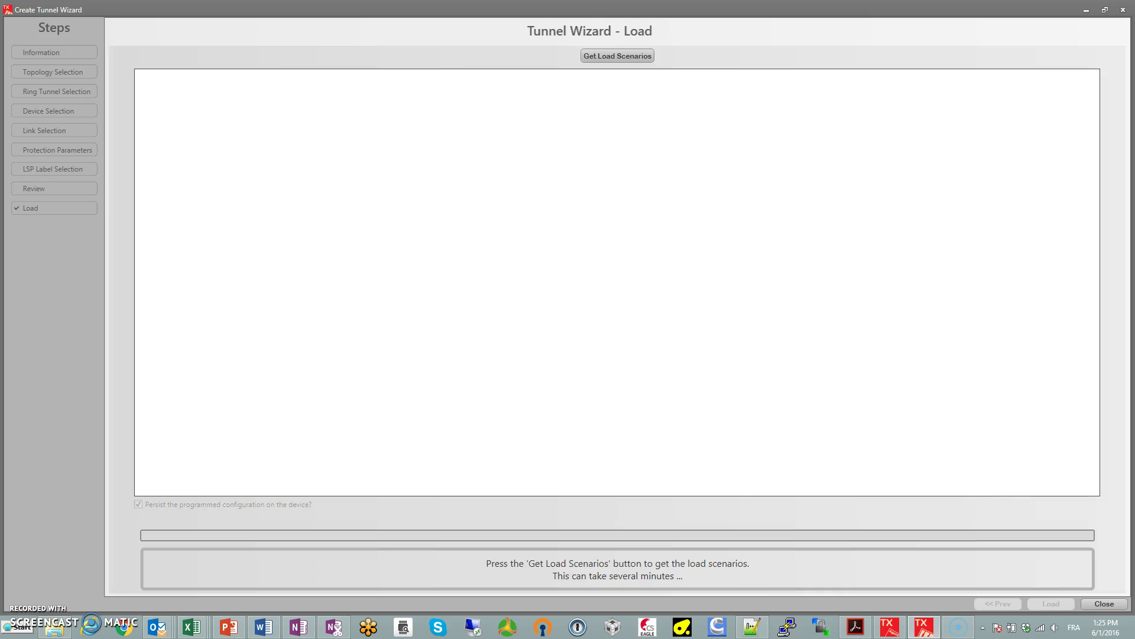
{"action": "left_click", "coordinate": [1101, 603]}
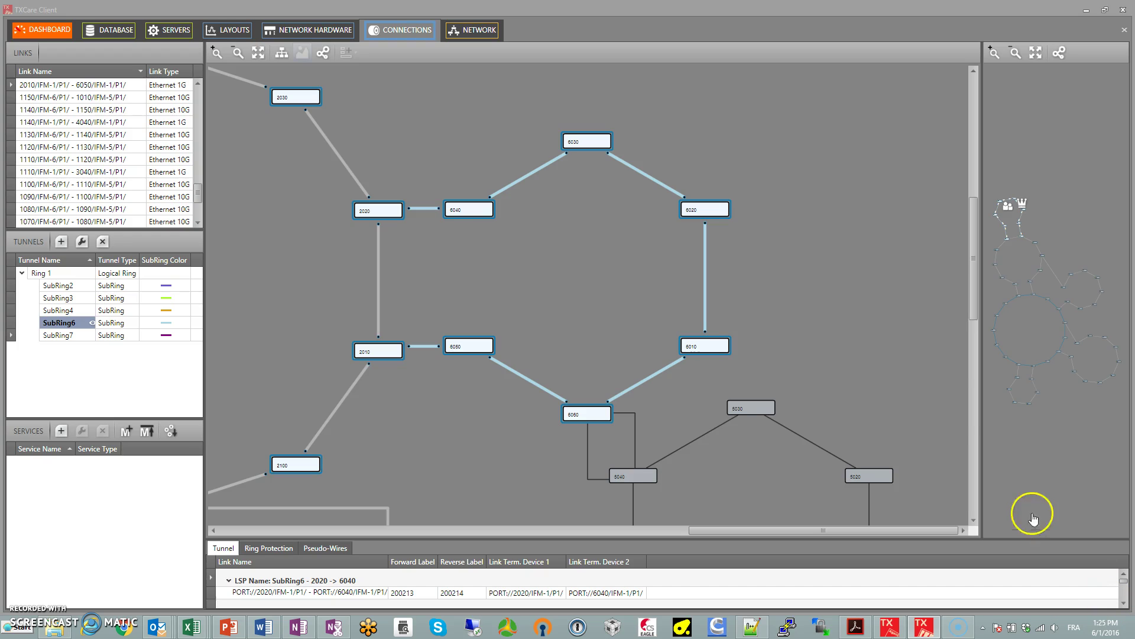
{"action": "scroll", "coordinate": [444, 275], "scroll_direction": "down", "scroll_amount": 1}
{"action": "left_click_drag", "start_coordinate": [309, 284], "coordinate": [525, 252]}
{"action": "scroll", "coordinate": [423, 243], "scroll_direction": "down", "scroll_amount": 2}
{"action": "scroll", "coordinate": [520, 233], "scroll_direction": "up", "scroll_amount": 1}
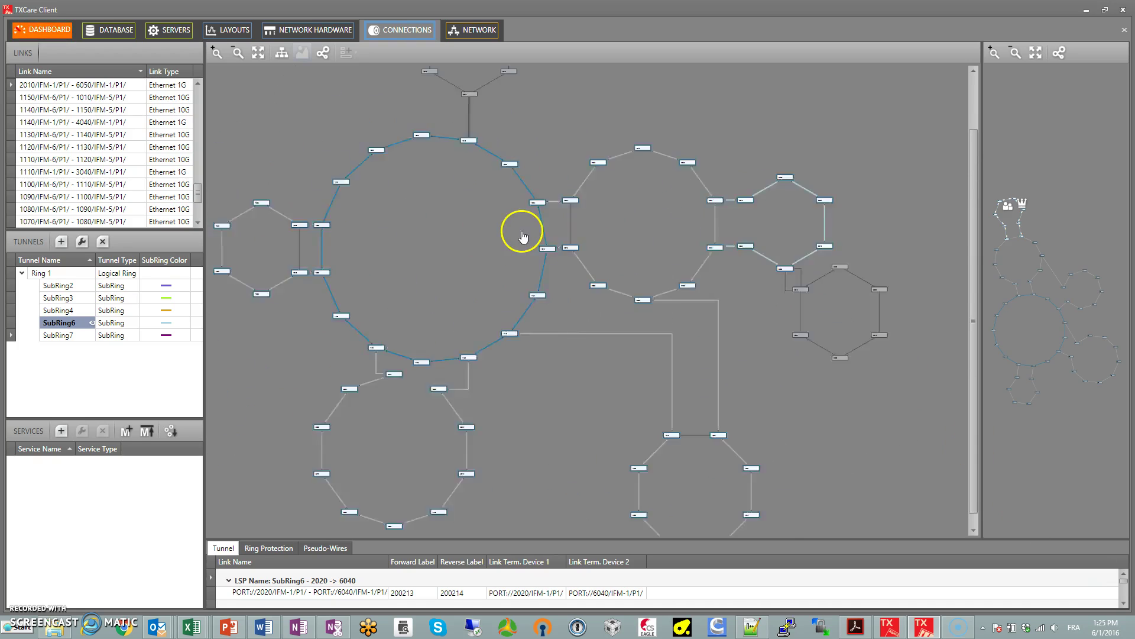